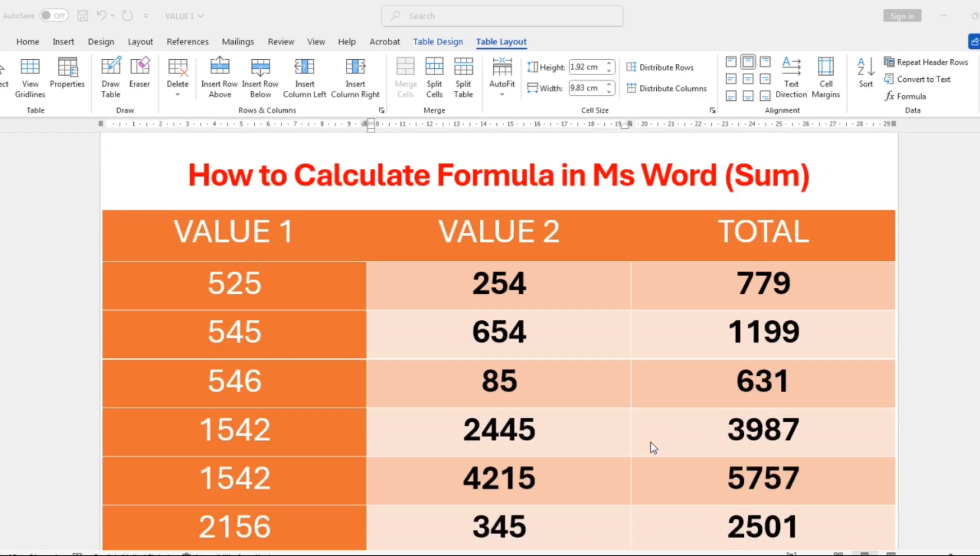
# - Insert a table with three columns and one row below the red "How to Calculate Formula in MS Word (Sum)" heading
pyautogui.scroll(1, 651, 442)
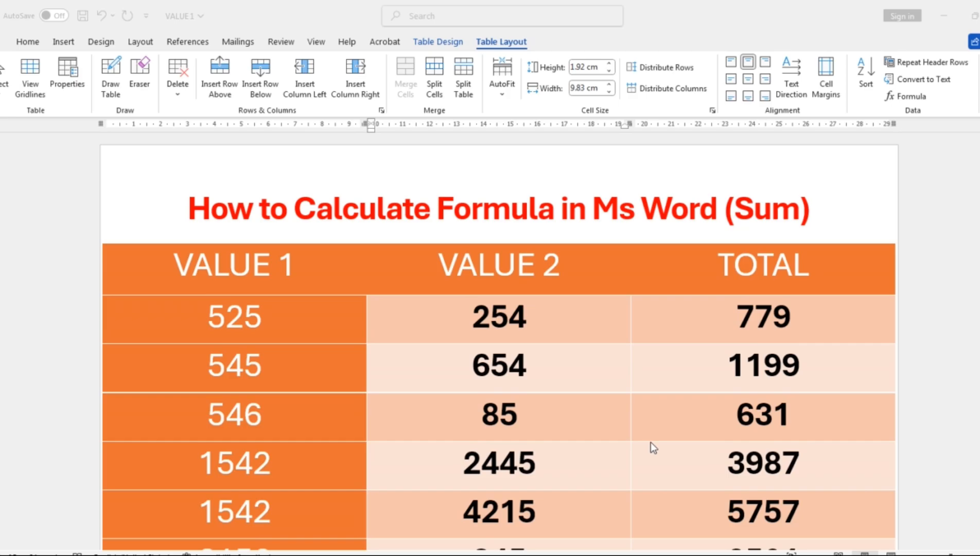
pyautogui.scroll(-4, 650, 442)
pyautogui.scroll(-13, 650, 442)
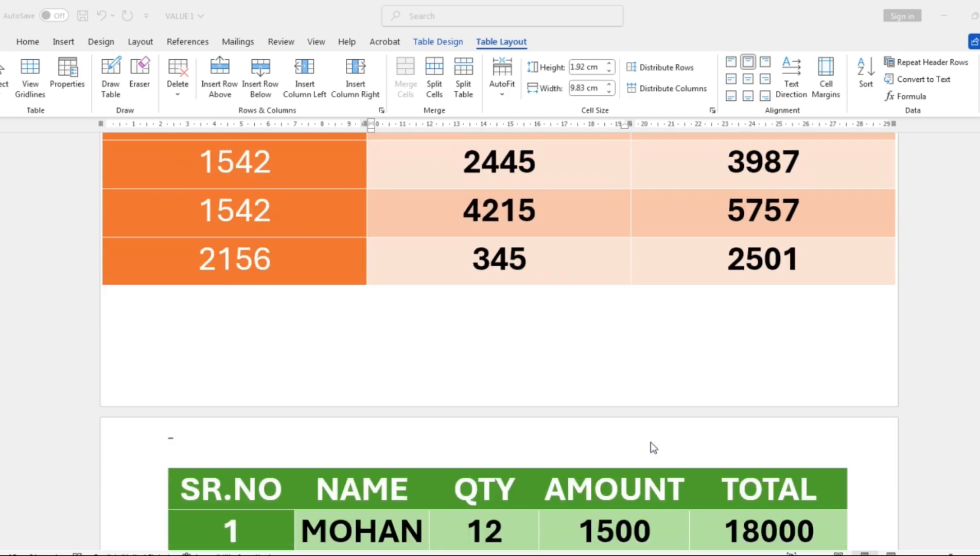
pyautogui.scroll(-7, 600, 437)
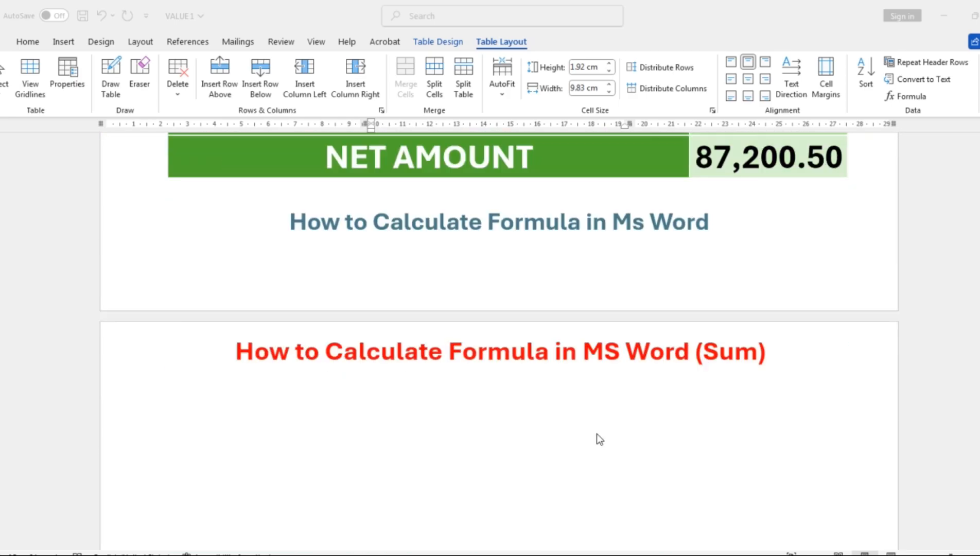
pyautogui.click(281, 419)
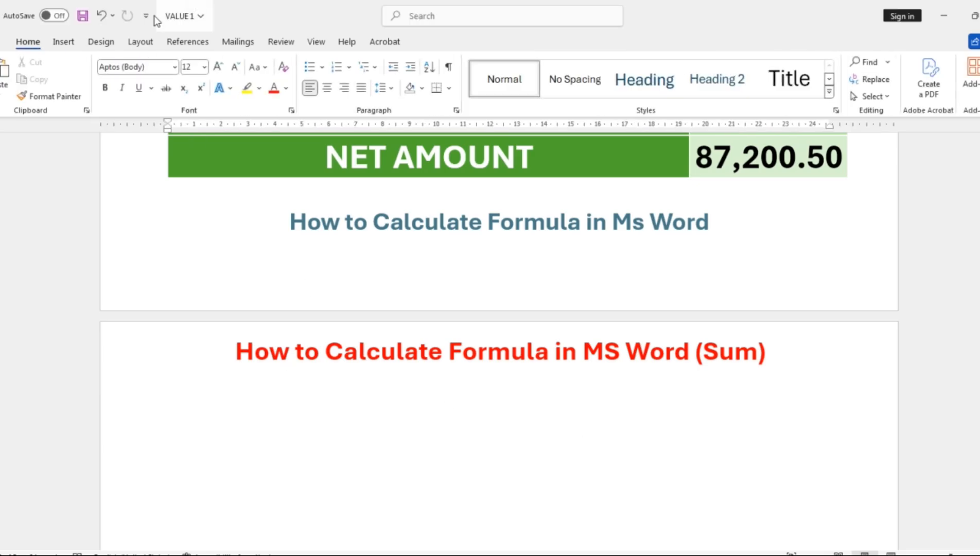
pyautogui.click(71, 42)
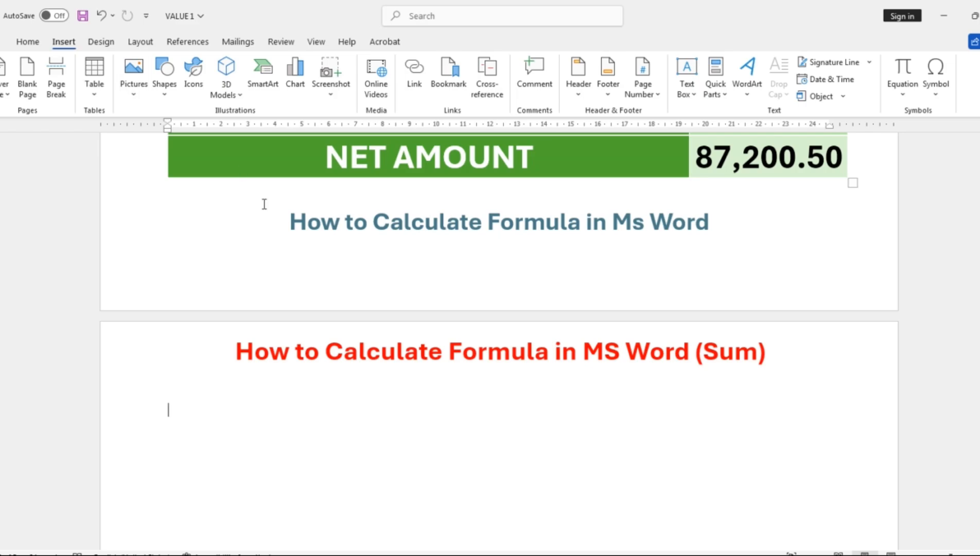
pyautogui.click(101, 91)
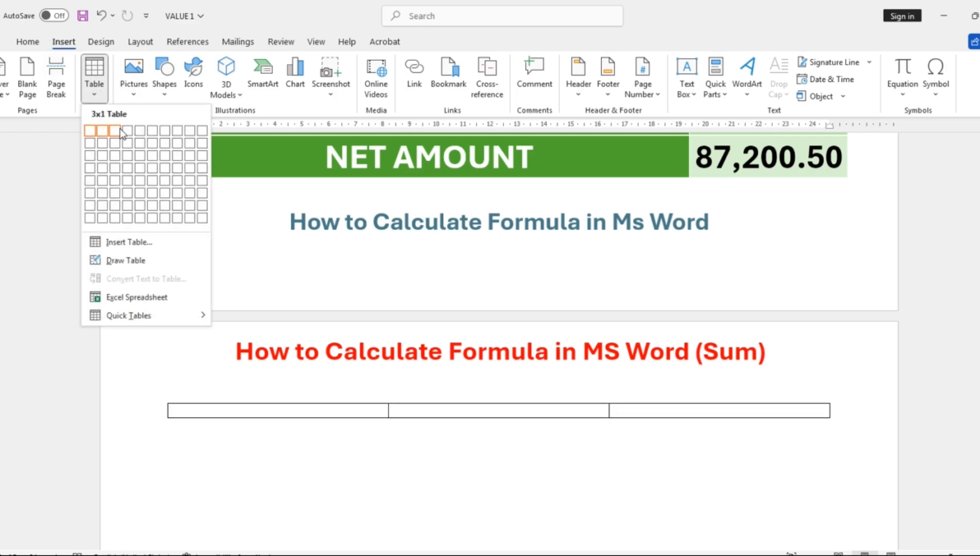
pyautogui.click(120, 130)
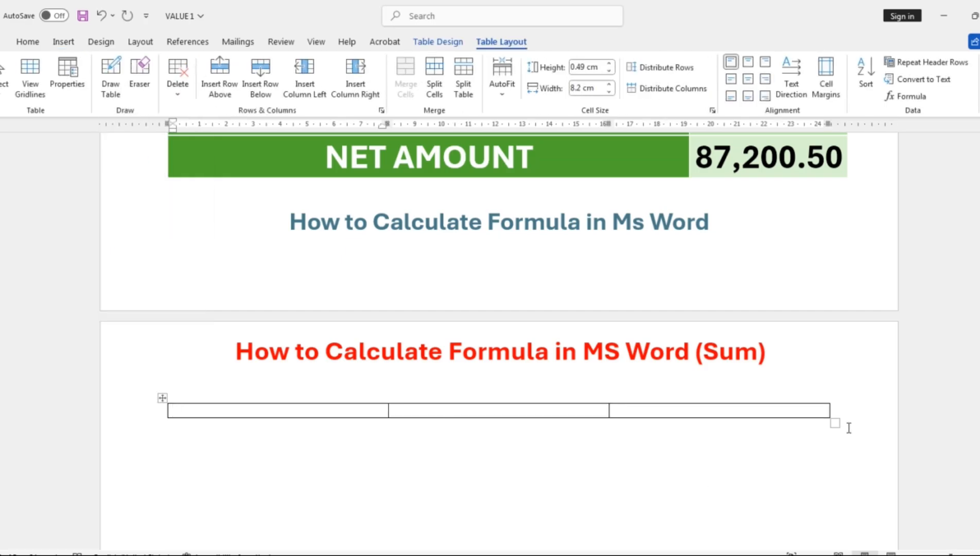
# - Resize the new table so its row is about 2.4 cm high and its columns about 8.43 cm wide
pyautogui.moveTo(837, 421); pyautogui.dragTo(852, 466)
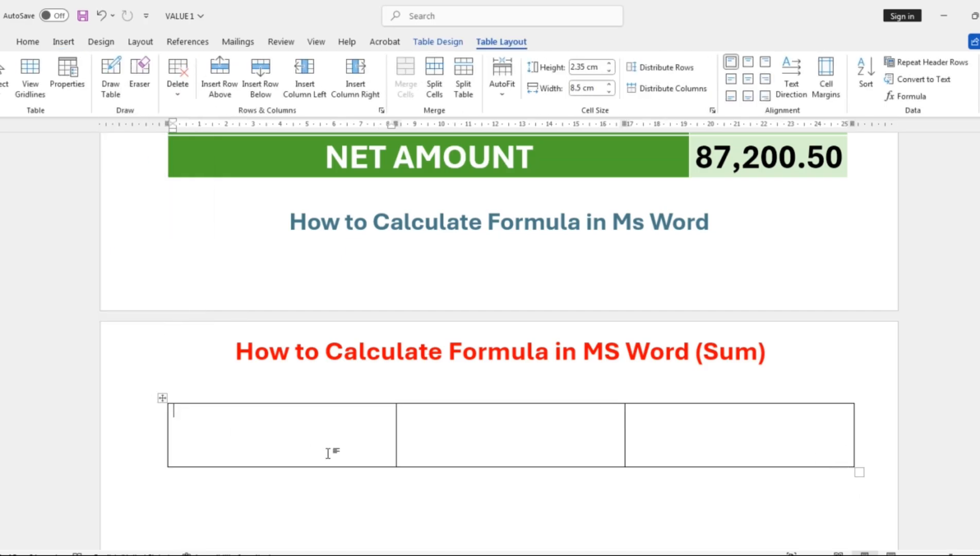
pyautogui.scroll(-2, 486, 444)
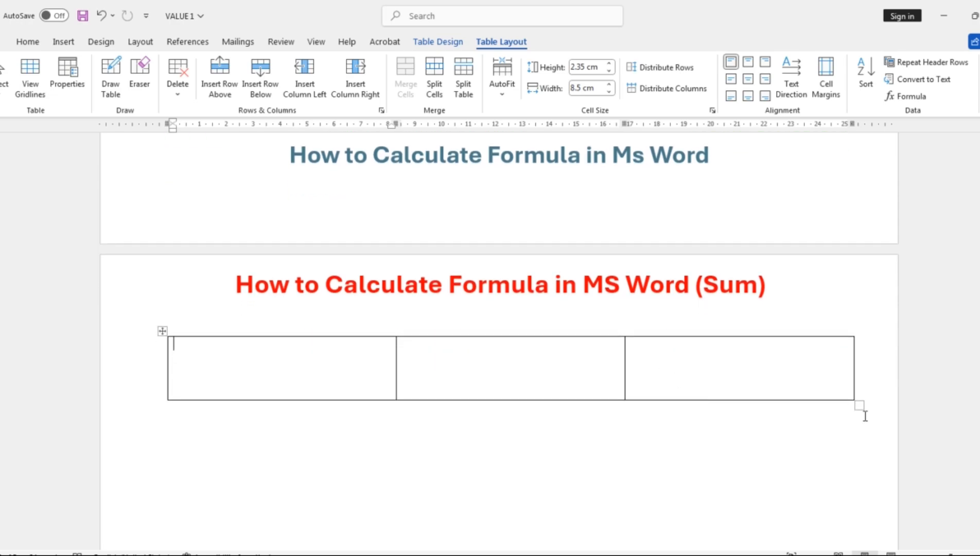
pyautogui.moveTo(860, 403)
pyautogui.mouseDown()
pyautogui.moveTo(788, 367)
pyautogui.moveTo(799, 395)
pyautogui.moveTo(849, 402)
pyautogui.mouseUp()
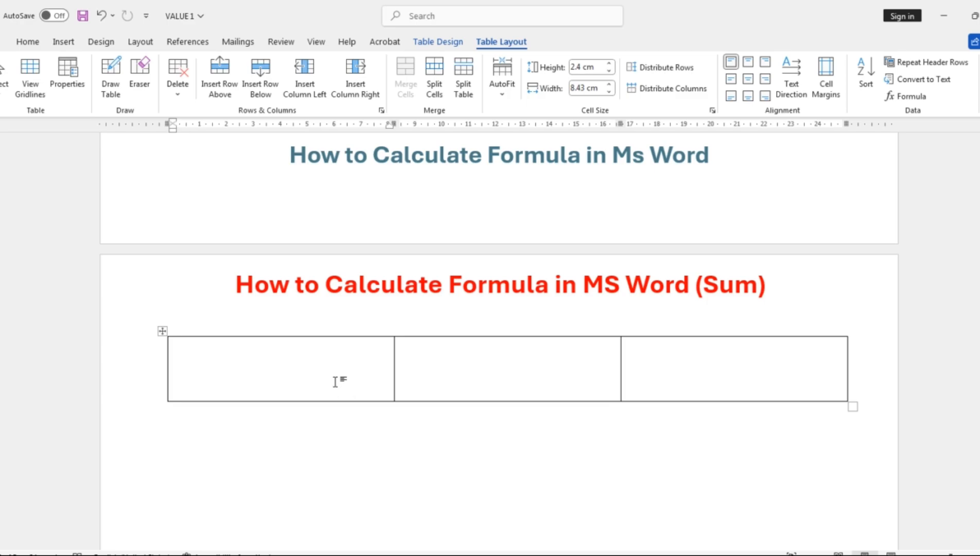
# - Format the text of all three table cells as 36 pt, bold and red, and place the cursor in the first cell
pyautogui.scroll(-2, 337, 382)
pyautogui.scroll(-3, 337, 382)
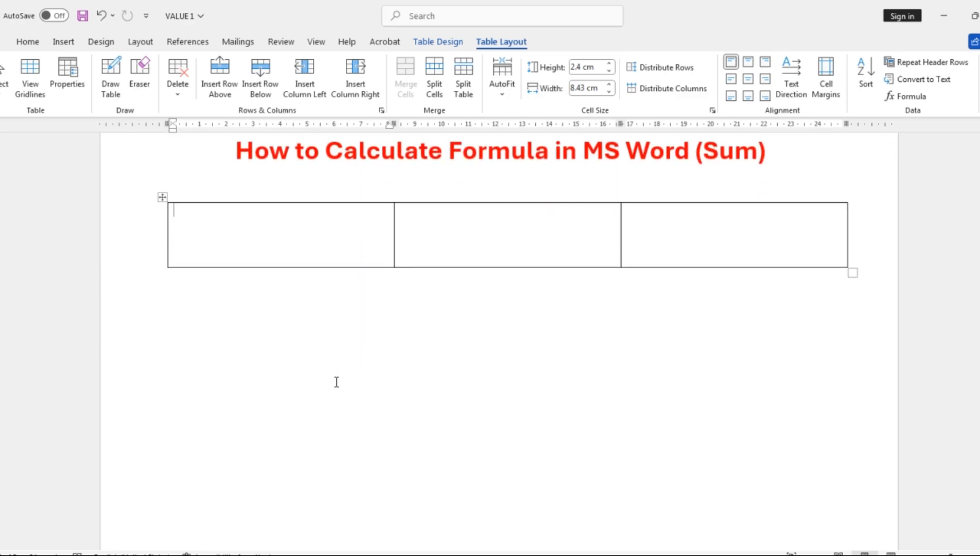
pyautogui.moveTo(255, 235); pyautogui.dragTo(776, 252)
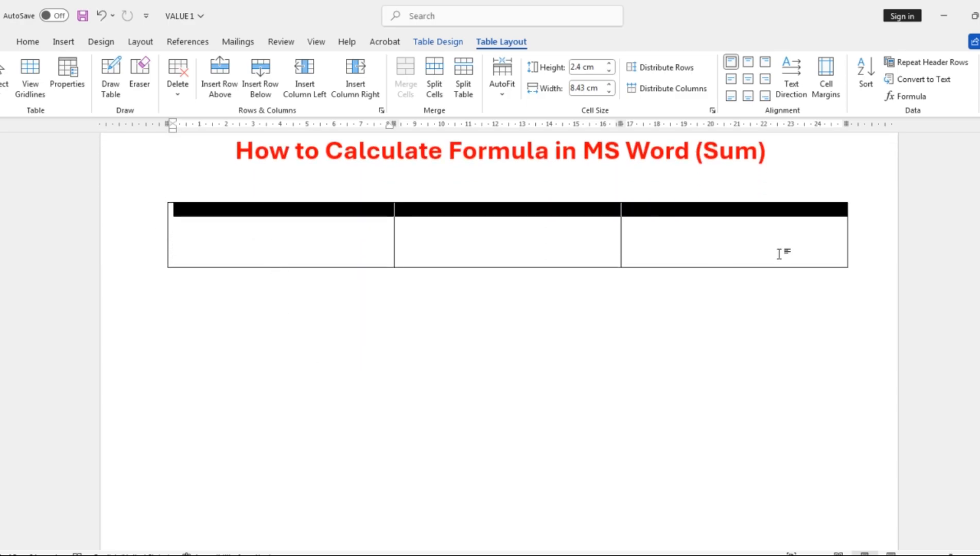
pyautogui.click(28, 42)
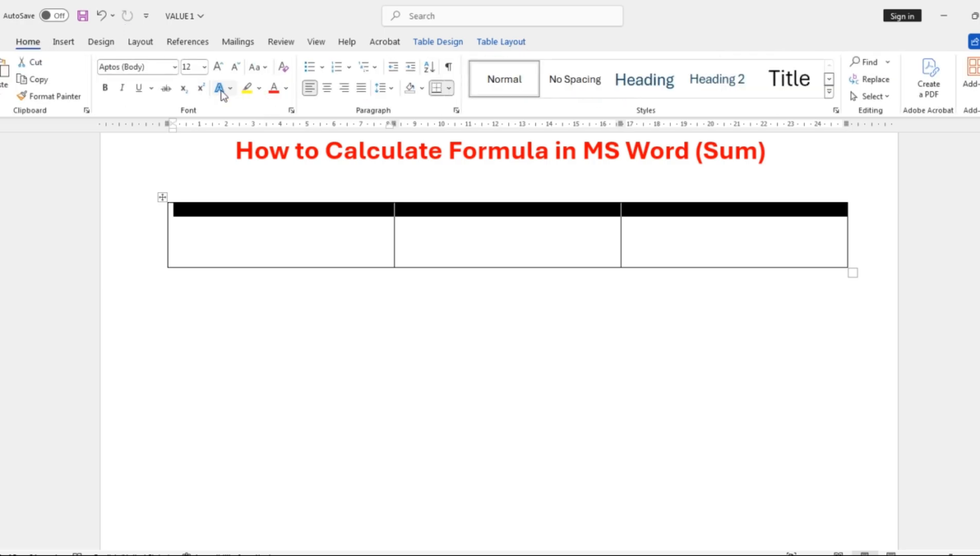
pyautogui.click(219, 67)
pyautogui.click(219, 67)
pyautogui.click(219, 67)
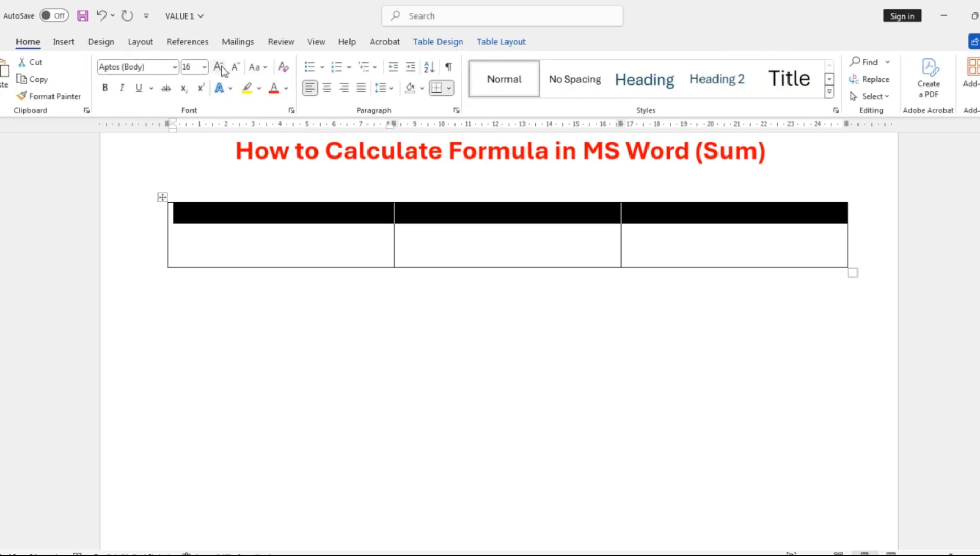
pyautogui.click(219, 67)
pyautogui.click(219, 67)
pyautogui.click(219, 67)
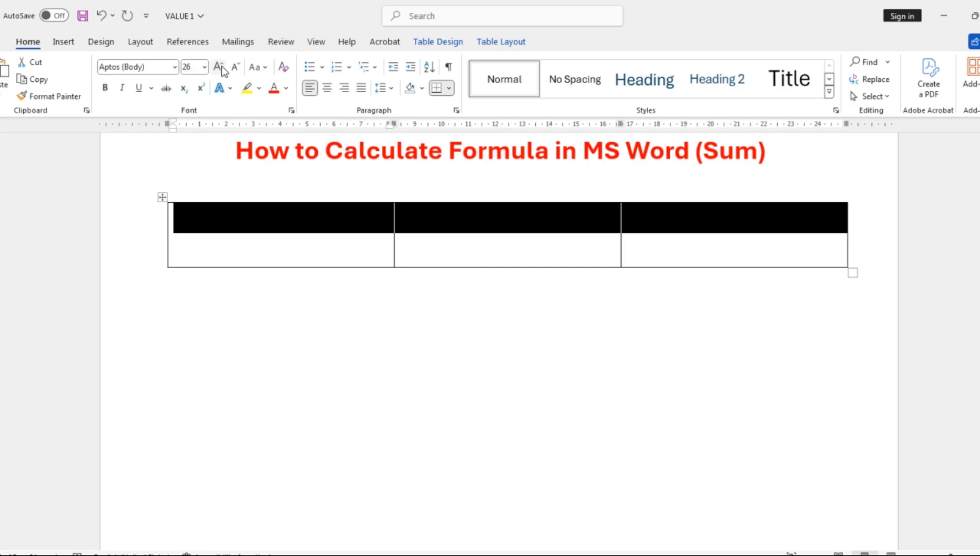
pyautogui.click(220, 68)
pyautogui.click(220, 67)
pyautogui.click(220, 68)
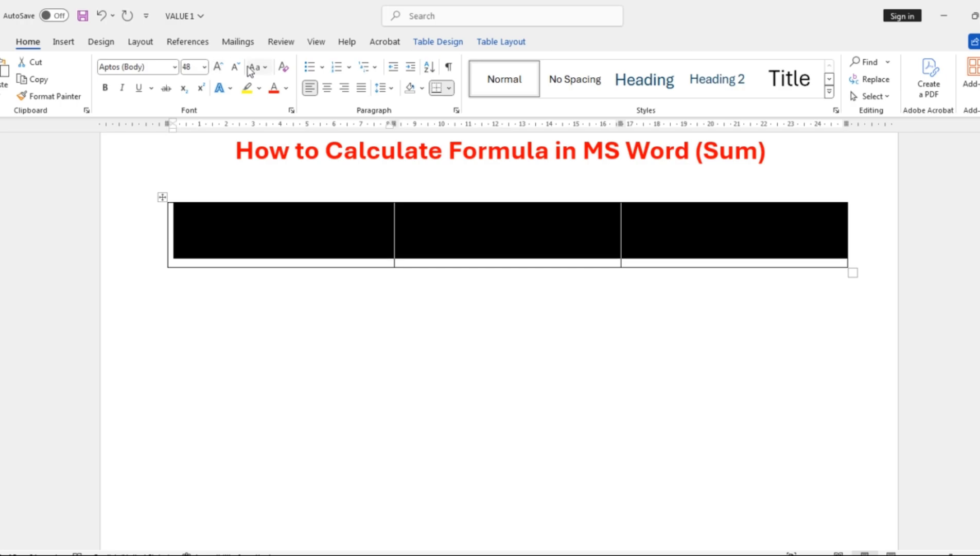
pyautogui.click(235, 67)
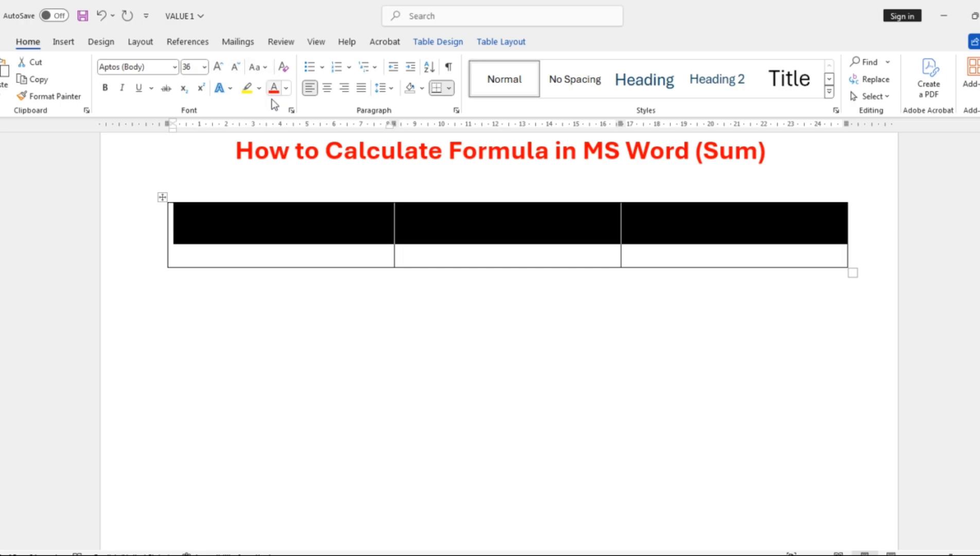
pyautogui.click(106, 89)
pyautogui.click(230, 229)
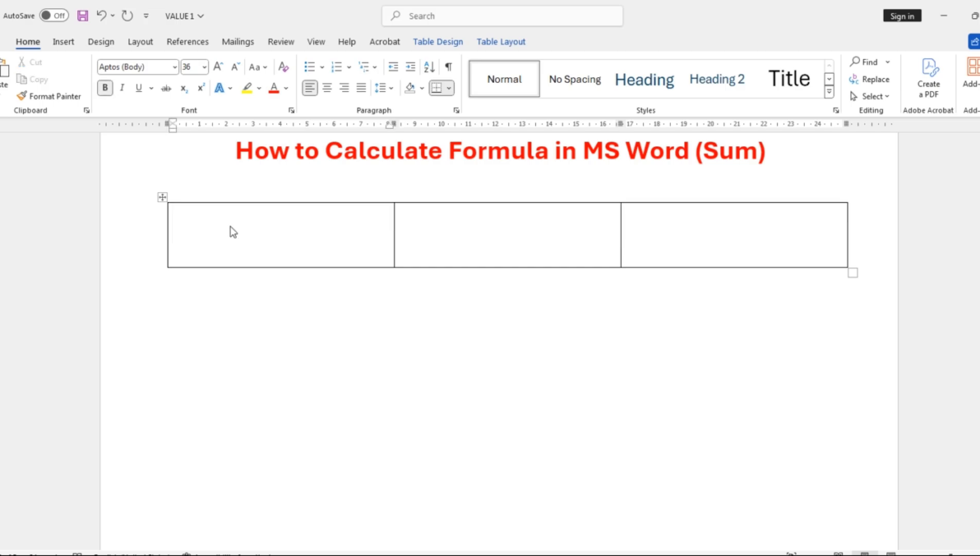
pyautogui.write('Valu')
pyautogui.press('BackSpace')
pyautogui.press('BackSpace')
pyautogui.press('BackSpace')
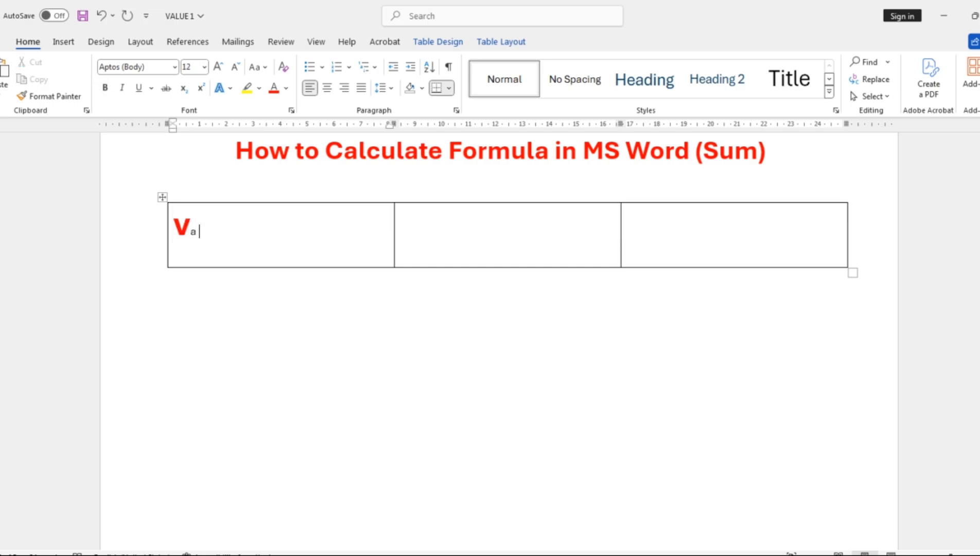
pyautogui.doubleClick(231, 226)
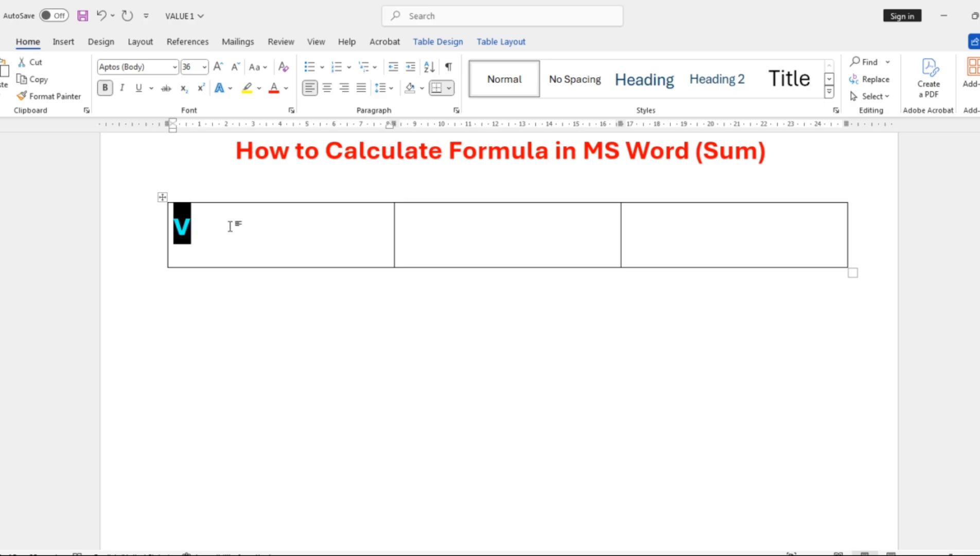
pyautogui.write('B')
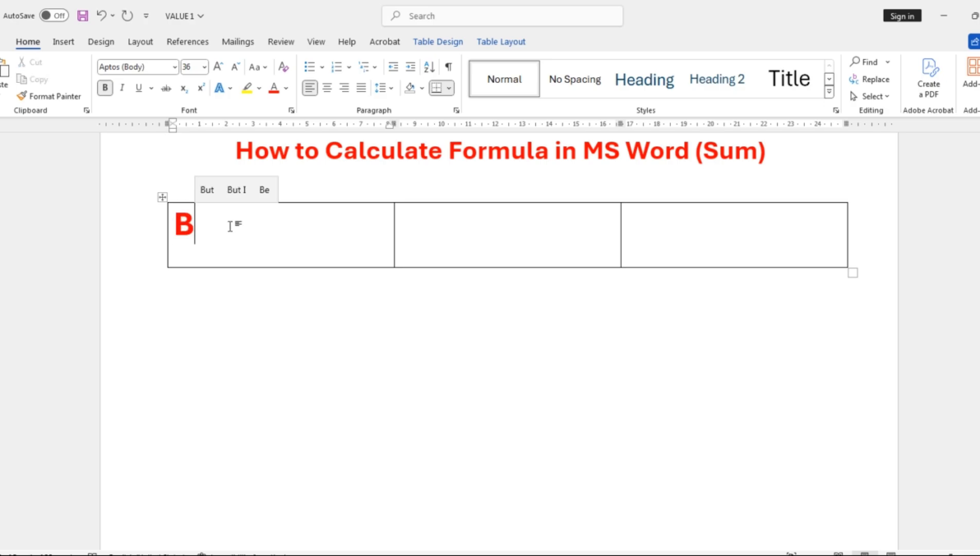
pyautogui.press('BackSpace')
pyautogui.write('B')
pyautogui.press('BackSpace')
# - Enter the column headings VALUE 1, VALUE 2 and TOTAL in the table's first row
pyautogui.write('VALUE')
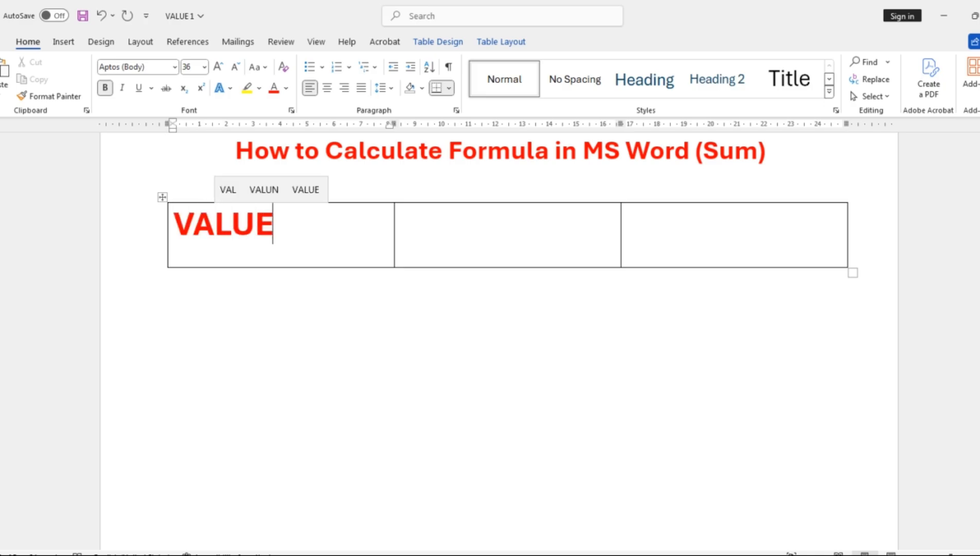
pyautogui.write(' 1')
pyautogui.press('Tab')
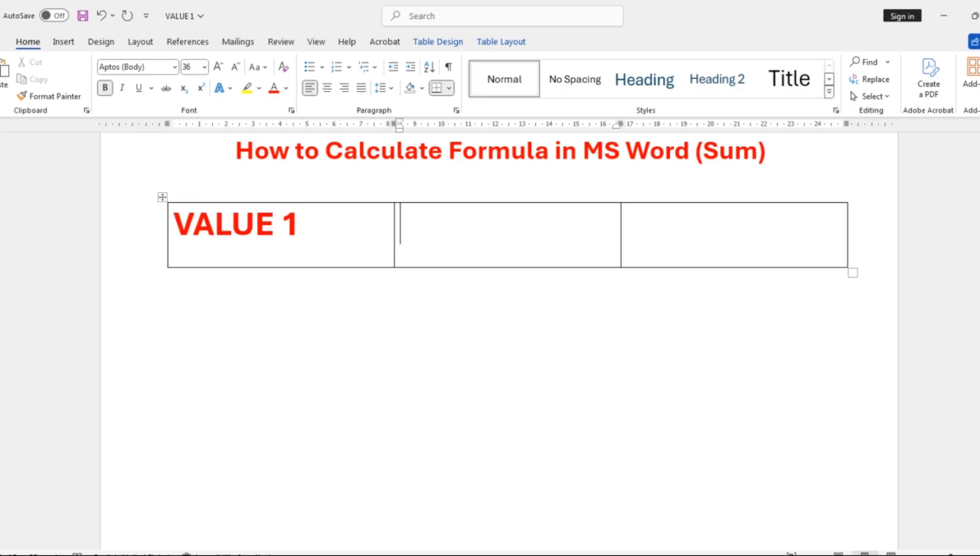
pyautogui.write('VAL')
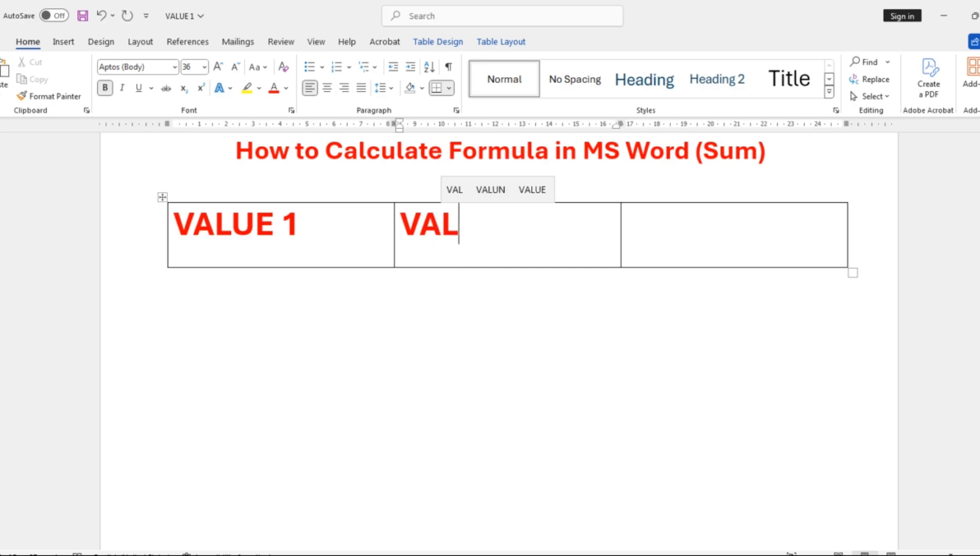
pyautogui.write('UE 2')
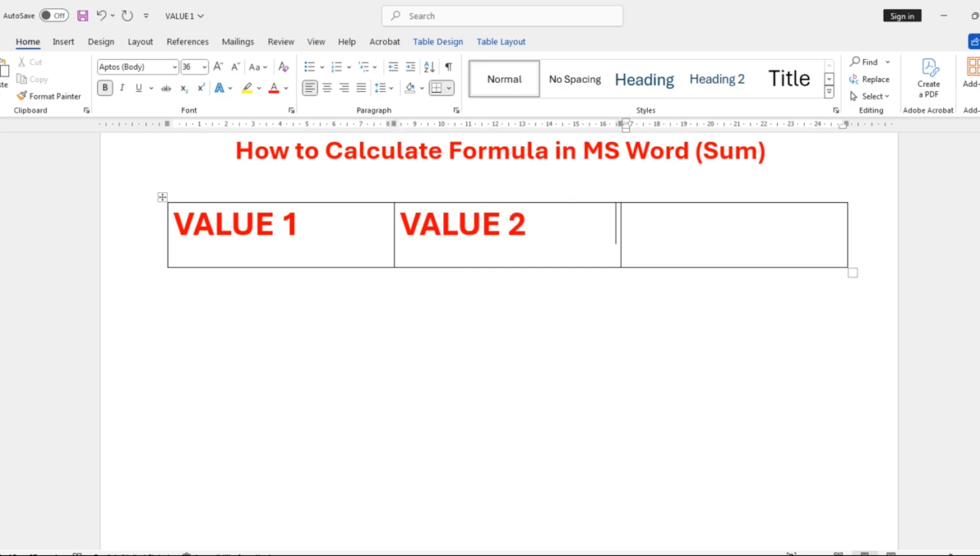
pyautogui.press('Tab')
pyautogui.write('TOTAL')
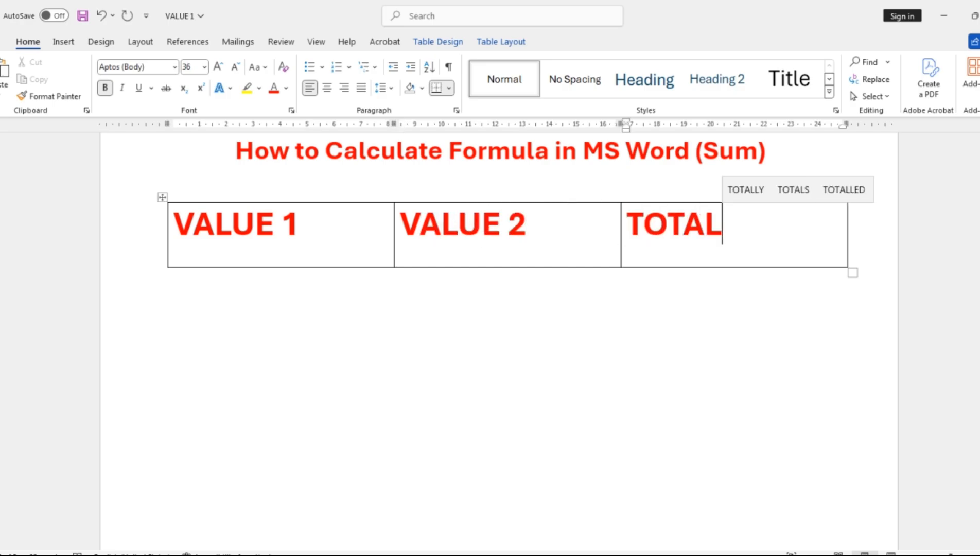
# - Add a row below the headings with 253 under VALUE 1 and 256 under VALUE 2, leaving TOTAL empty
pyautogui.press('Tab')
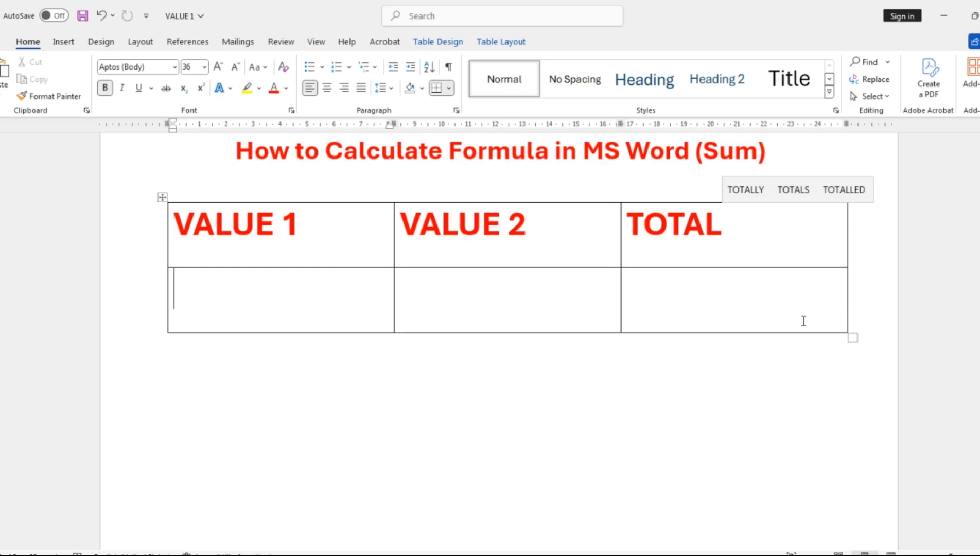
pyautogui.scroll(1, 499, 268)
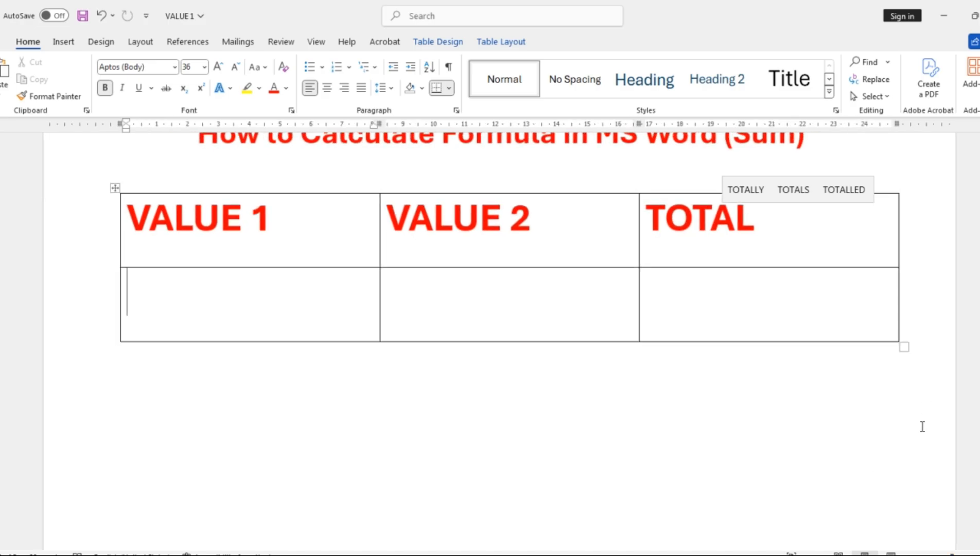
pyautogui.scroll(1, 923, 427)
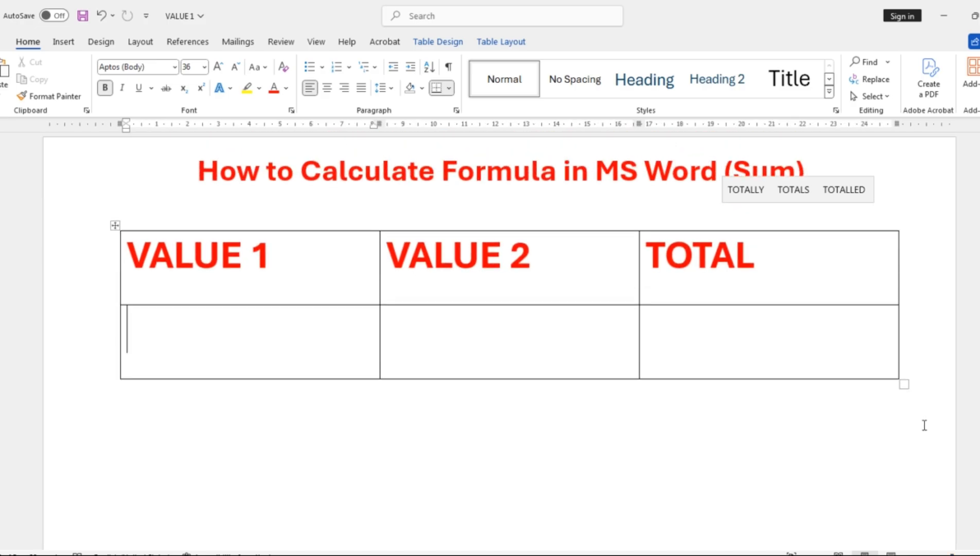
pyautogui.write('253')
pyautogui.press('Tab')
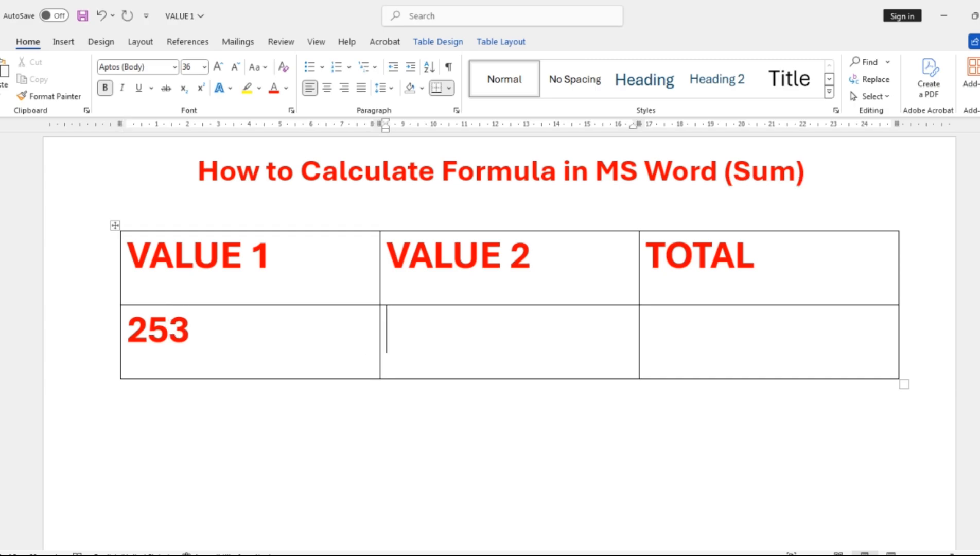
pyautogui.write('256')
pyautogui.press('Tab')
# - Add another table row with 5566 under VALUE 1 and 545 under VALUE 2, leaving TOTAL empty
pyautogui.press('Tab')
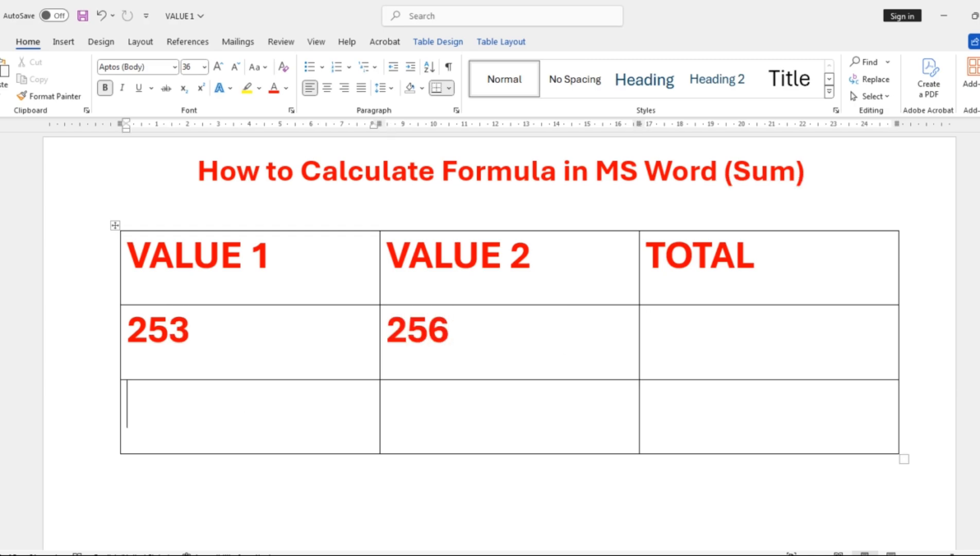
pyautogui.write('5566')
pyautogui.press('Tab')
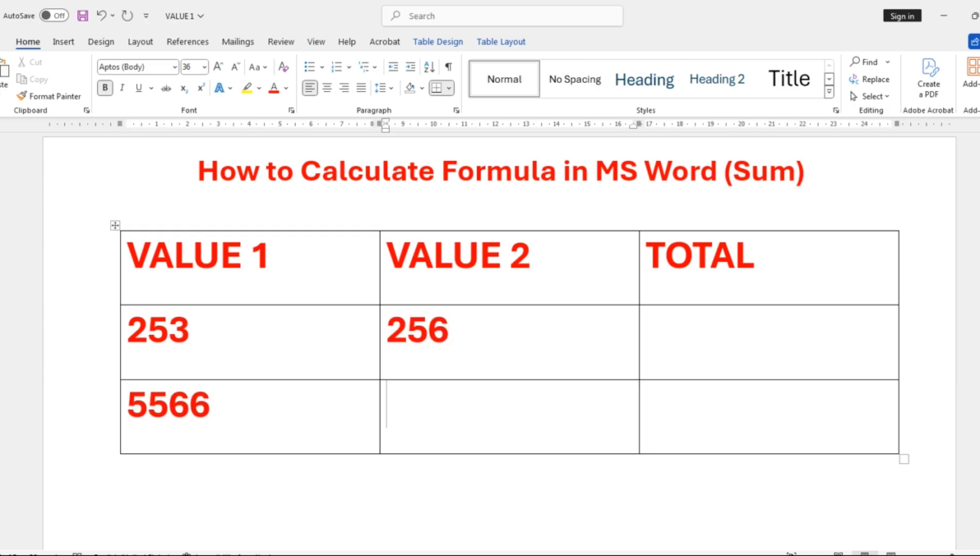
pyautogui.write('545')
pyautogui.press('Tab')
pyautogui.write('66')
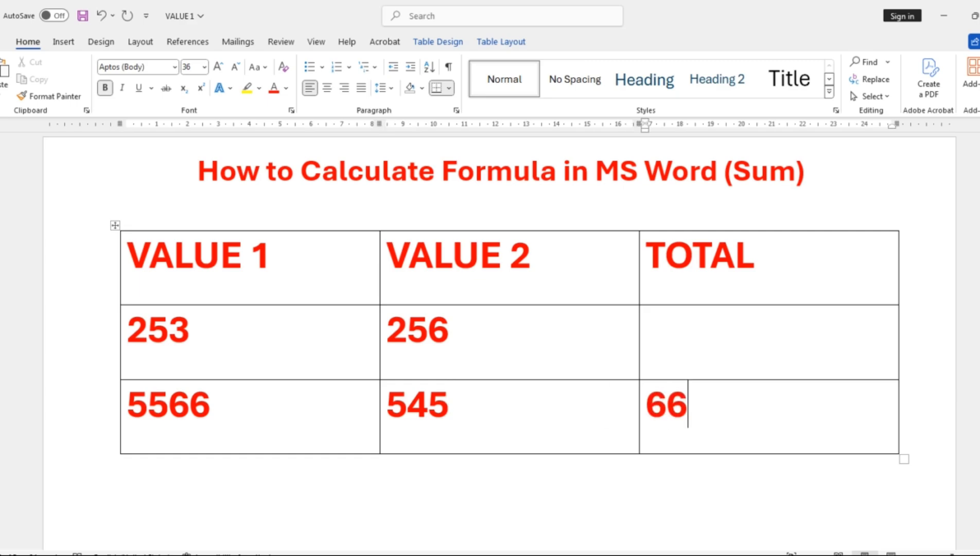
pyautogui.press('BackSpace')
pyautogui.press('BackSpace')
# - Add a third data row with 554 under VALUE 1 and 65 under VALUE 2, ending in the empty TOTAL cell
pyautogui.press('Tab')
pyautogui.write('554')
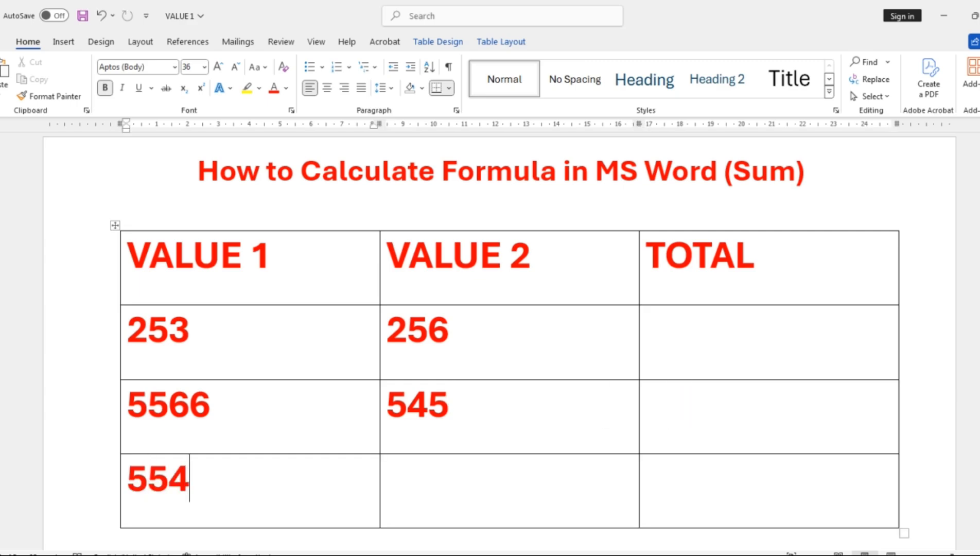
pyautogui.press('Tab')
pyautogui.write('65')
pyautogui.press('Tab')
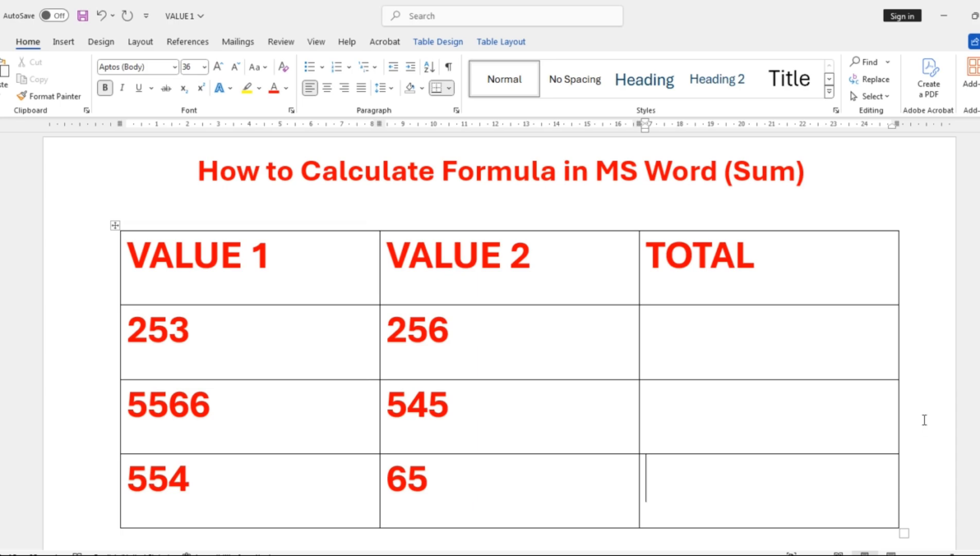
# - Add a fourth data row with 5878 under VALUE 1 and 6656 under VALUE 2, leaving TOTAL empty
pyautogui.click(614, 362)
pyautogui.scroll(-2, 650, 364)
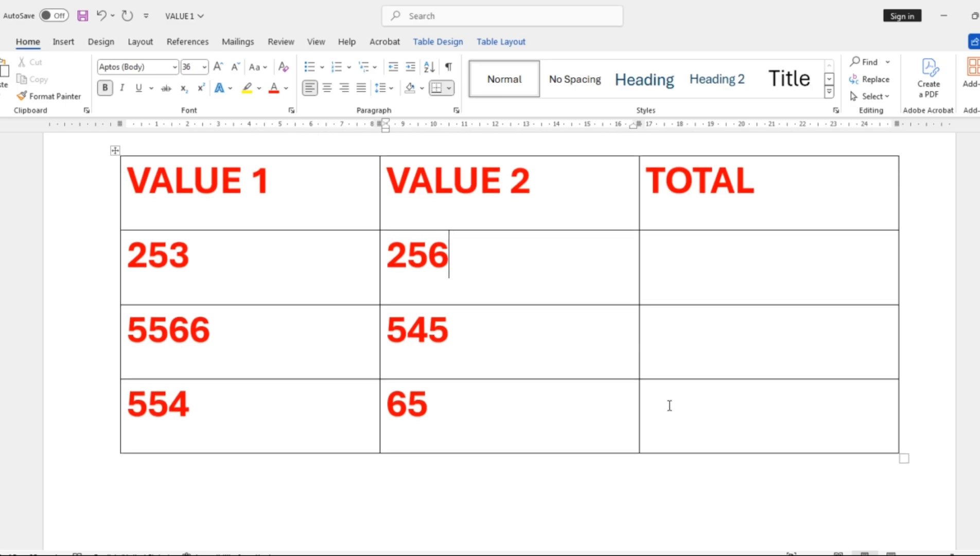
pyautogui.click(568, 416)
pyautogui.press('Tab')
pyautogui.press('Tab')
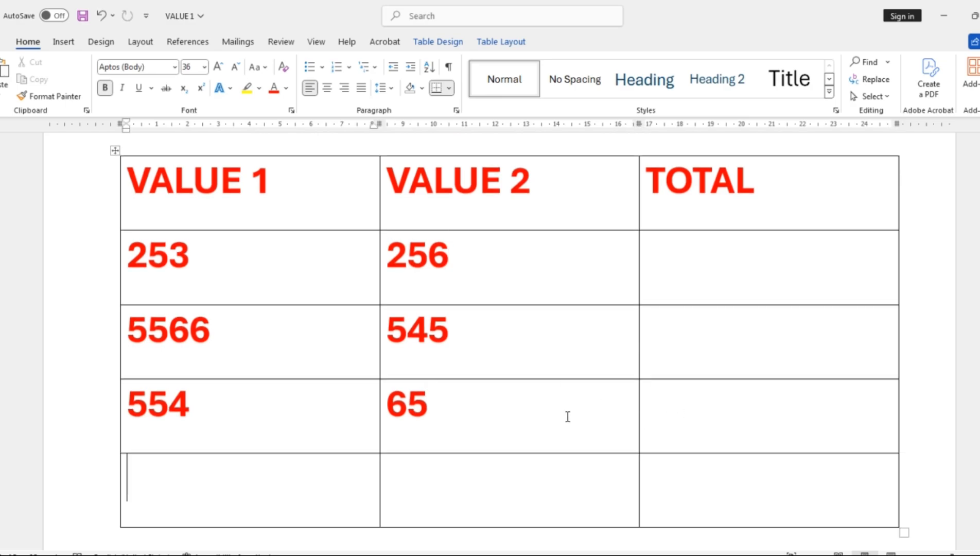
pyautogui.write('5878')
pyautogui.press('Tab')
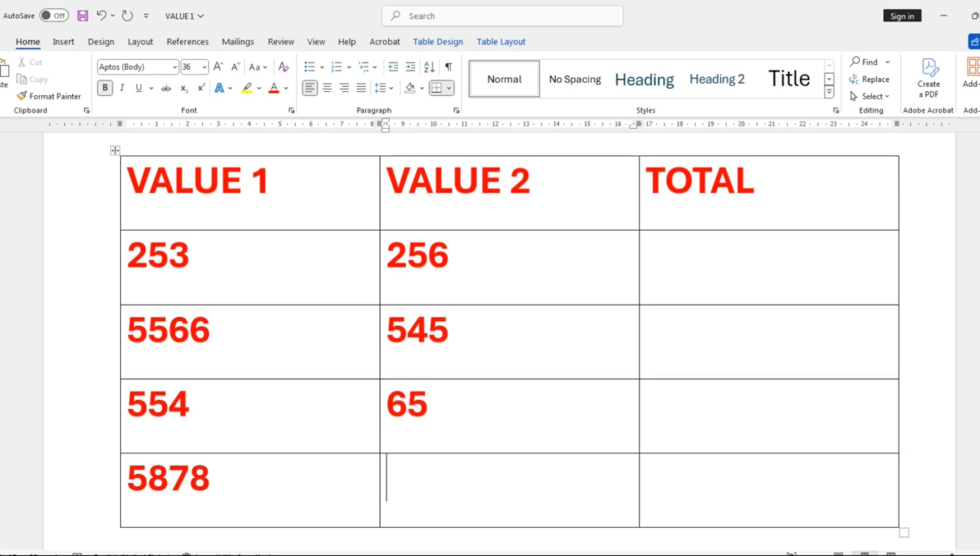
pyautogui.write('6656')
pyautogui.press('Tab')
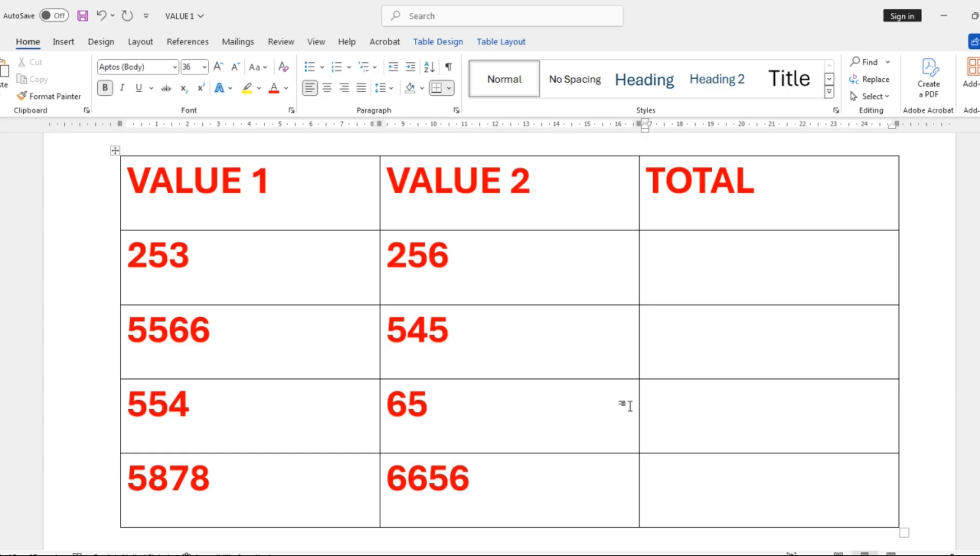
# - Insert the formula =SUM(LEFT) in the TOTAL cell of the first data row
pyautogui.scroll(3, 628, 405)
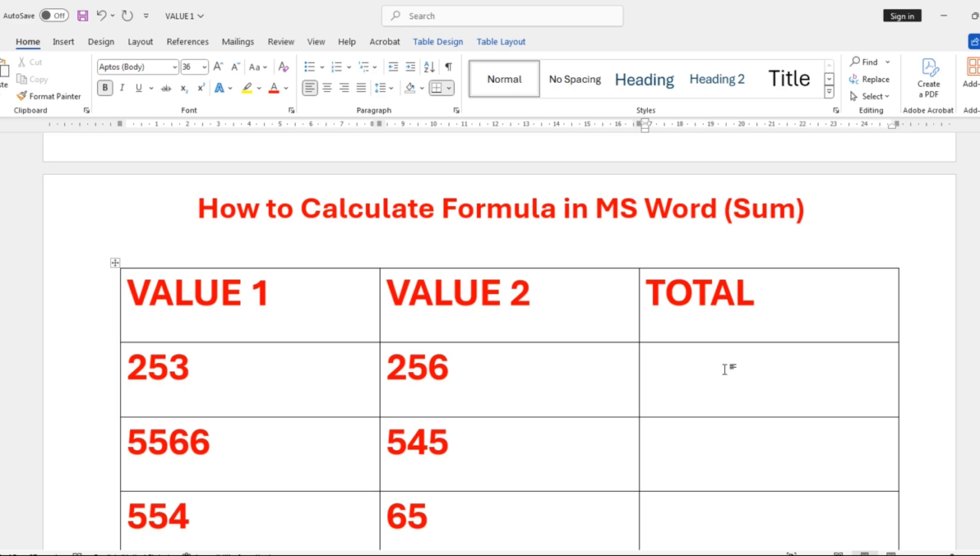
pyautogui.scroll(-1, 723, 368)
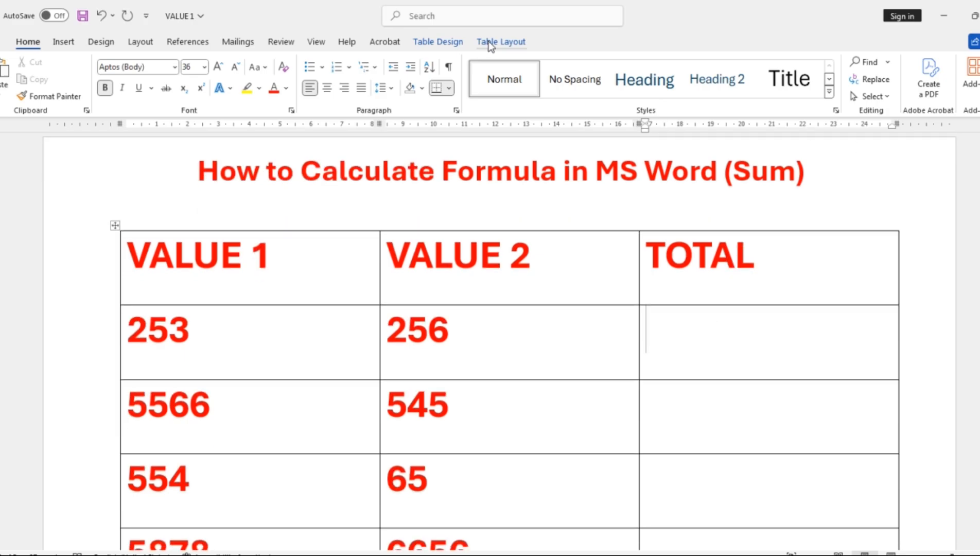
pyautogui.click(502, 42)
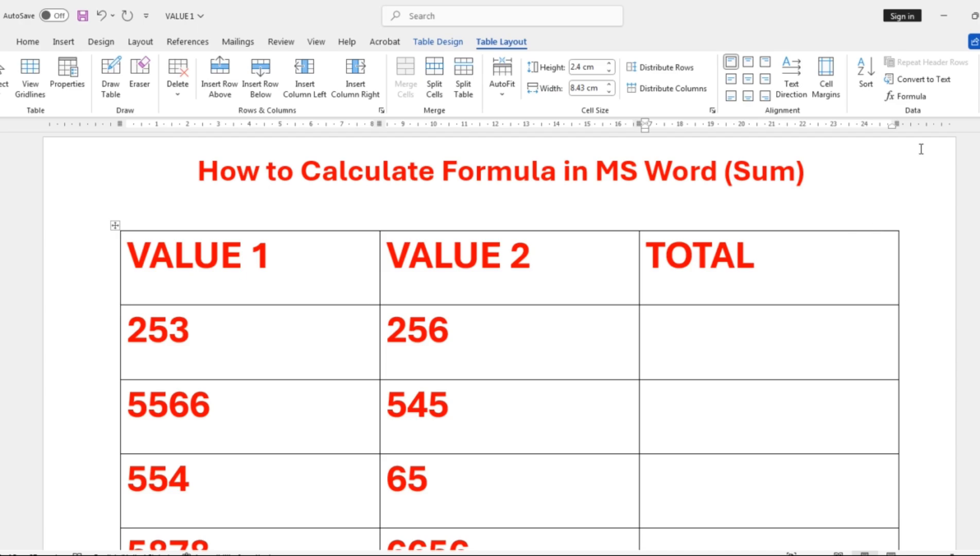
pyautogui.press('super+plus')
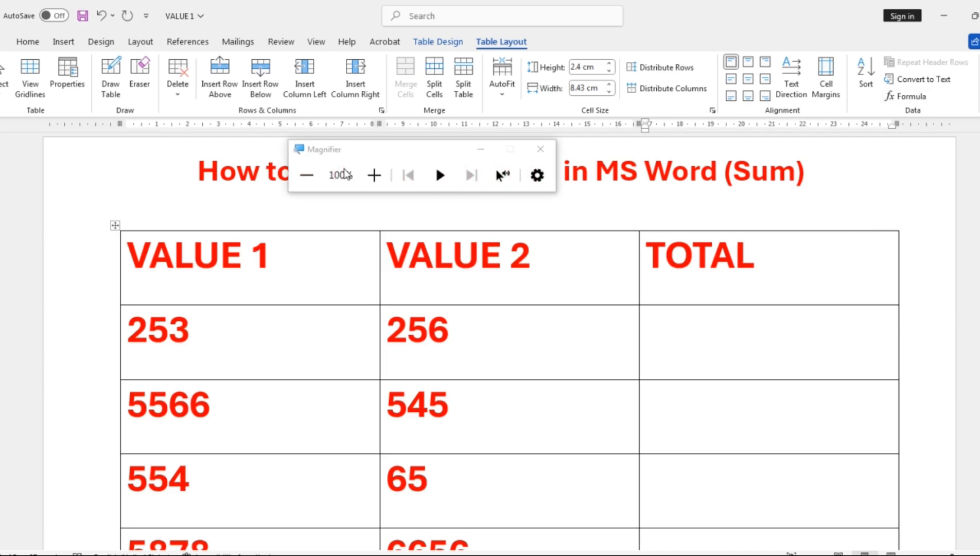
pyautogui.click(374, 175)
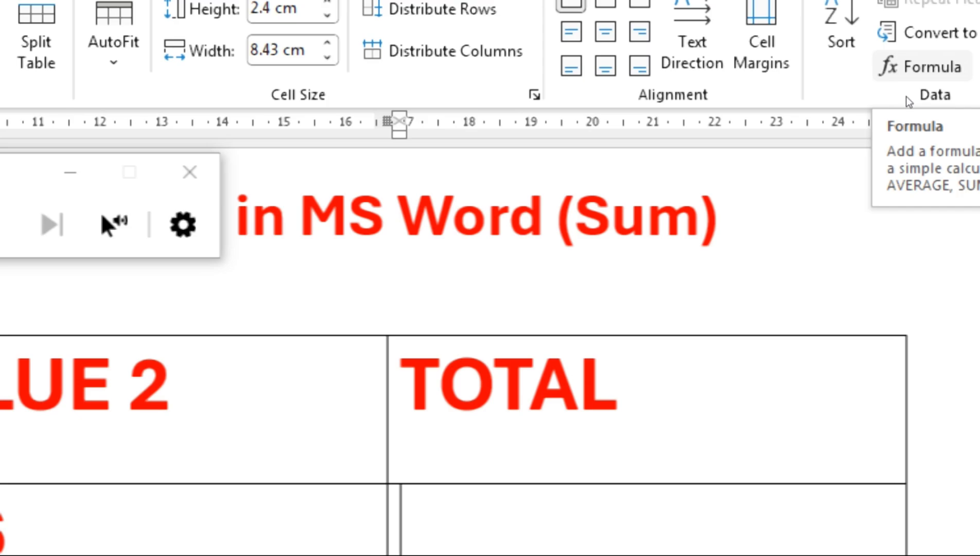
pyautogui.click(915, 101)
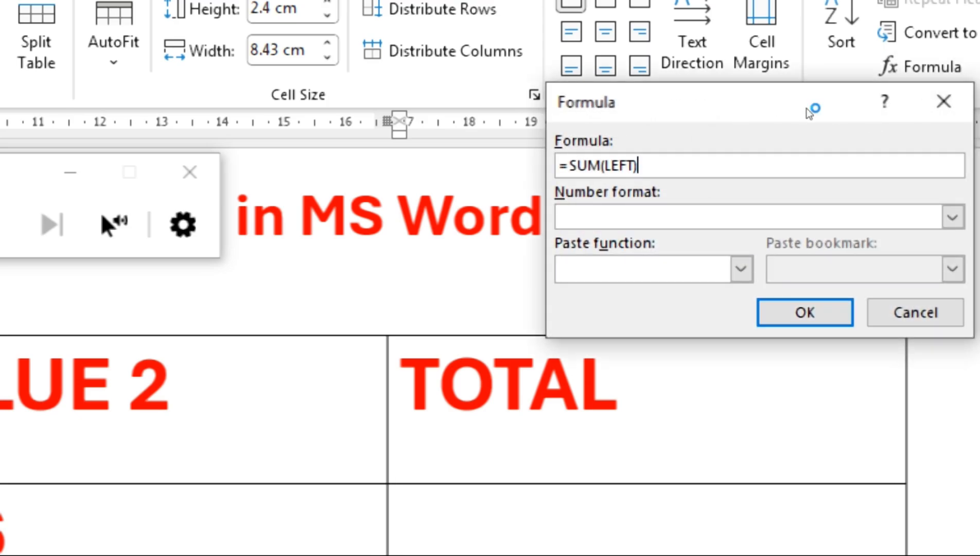
pyautogui.moveTo(806, 109); pyautogui.dragTo(749, 110)
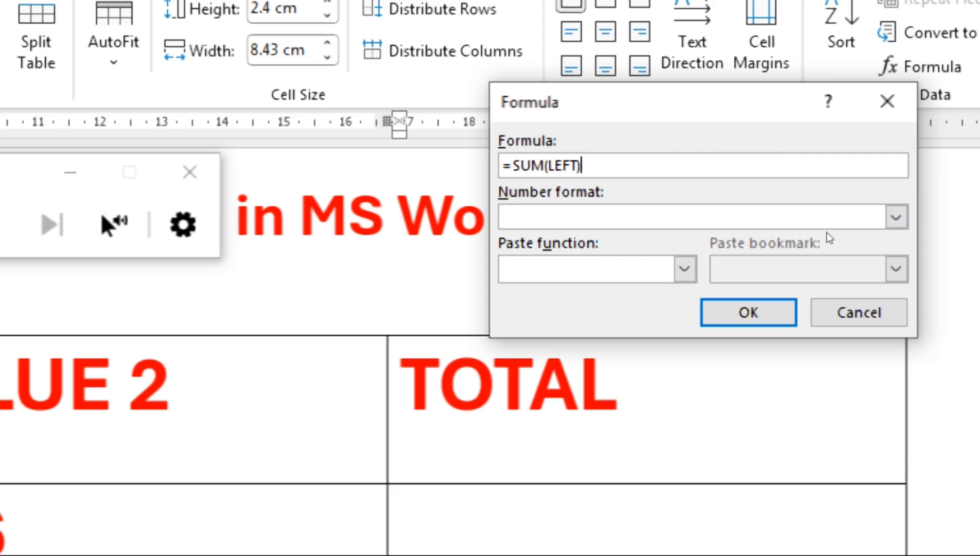
pyautogui.press('Return')
pyautogui.scroll(-3, 793, 239)
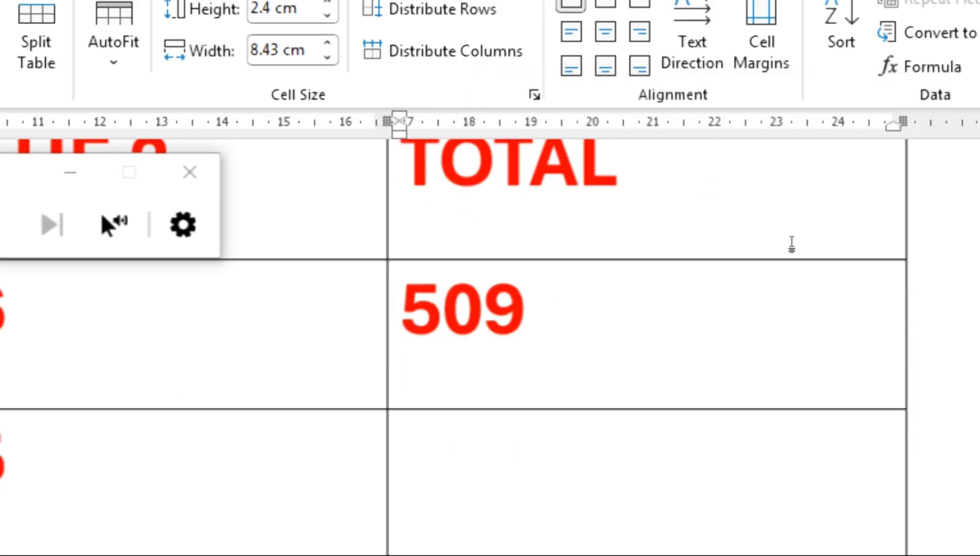
pyautogui.scroll(2, 791, 243)
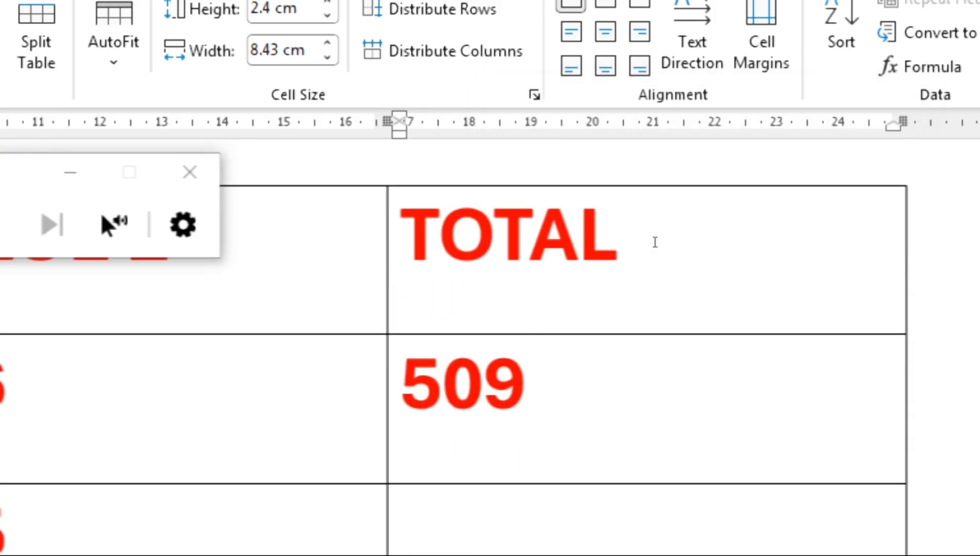
# - Try the formula =SUM(ABOVE) in the TOTAL cell of the second data row
pyautogui.press('super+minus')
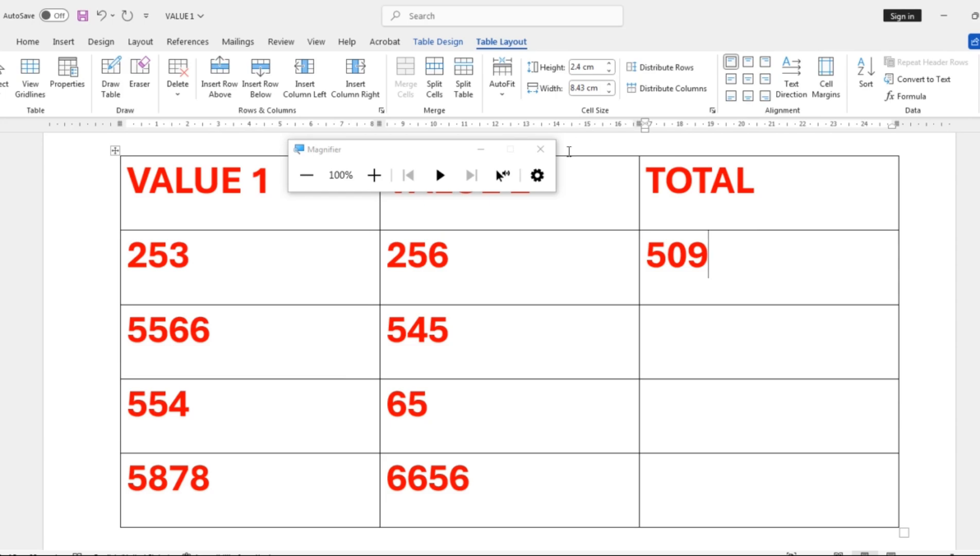
pyautogui.click(482, 152)
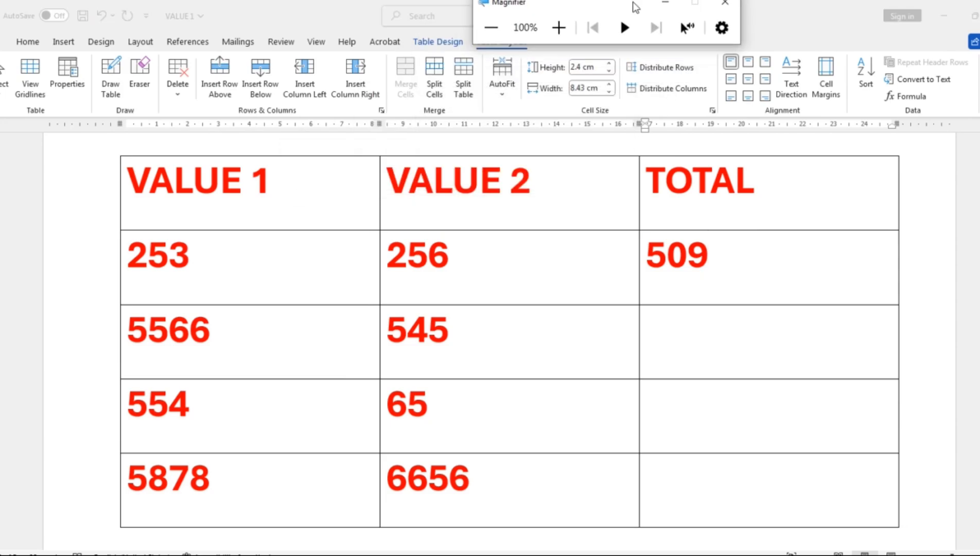
pyautogui.click(681, 335)
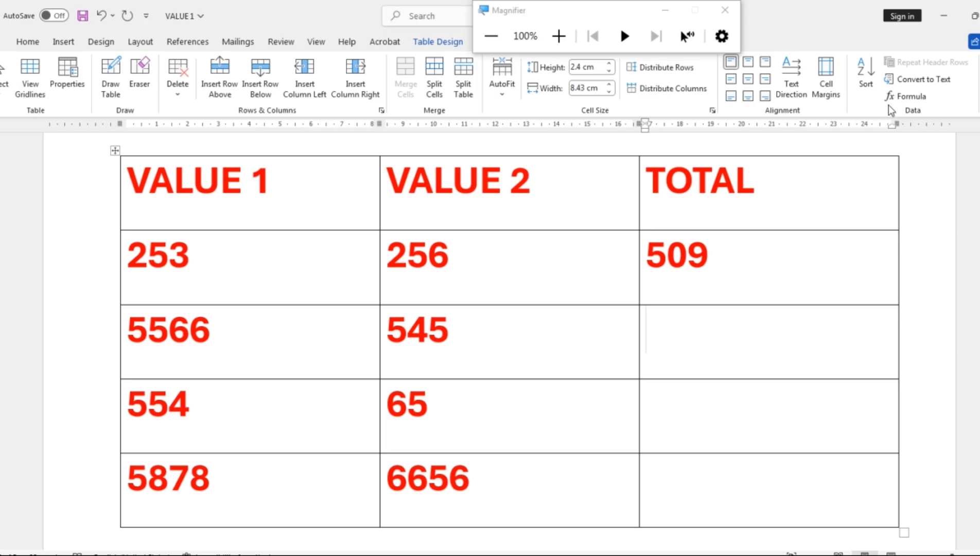
pyautogui.click(902, 96)
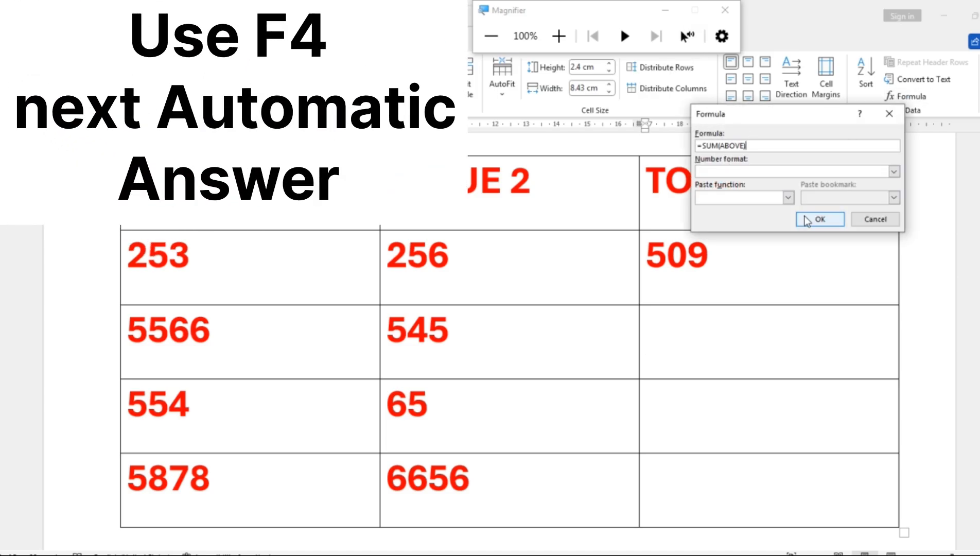
pyautogui.click(820, 220)
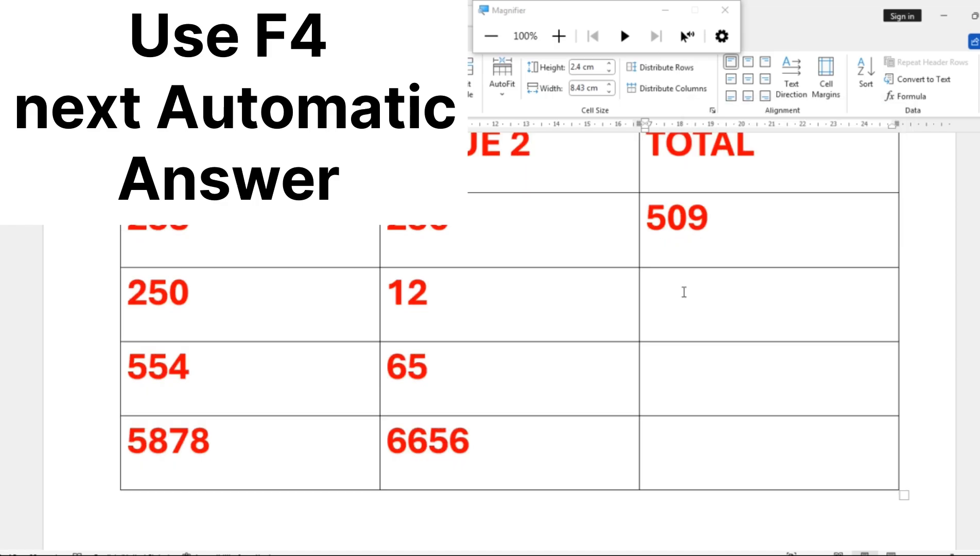
# - Fill the TOTAL cells of the second, third and fourth data rows by repeating the row sum formula in each
pyautogui.press('F4')
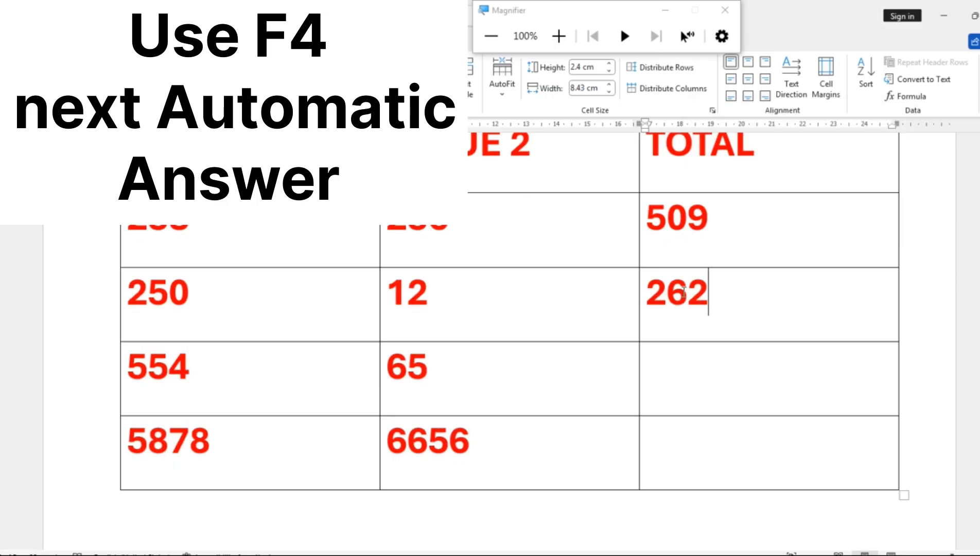
pyautogui.click(700, 378)
pyautogui.press('F4')
pyautogui.click(673, 443)
pyautogui.press('F4')
pyautogui.scroll(2, 670, 407)
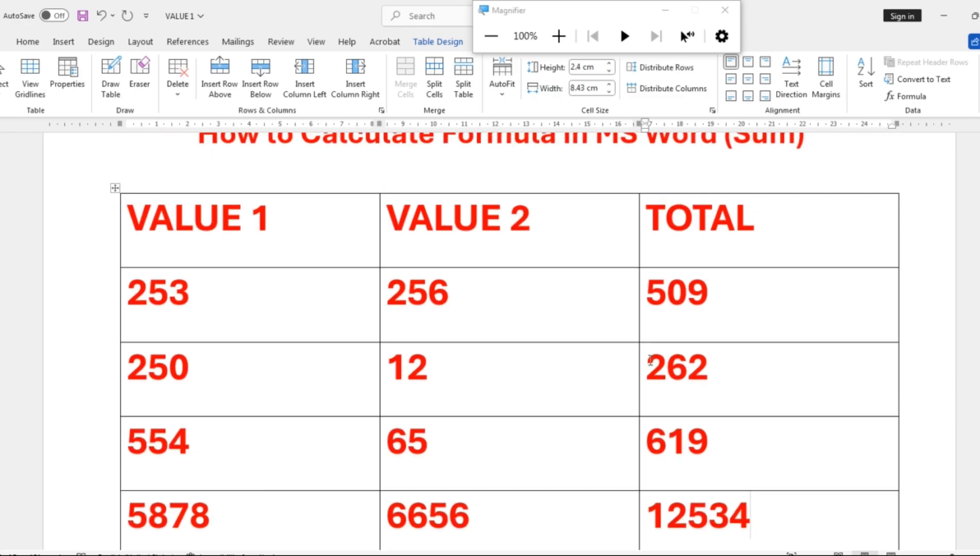
# - Move the Magnifier window off the ribbon and select the whole table from VALUE 1 to the last TOTAL cell
pyautogui.moveTo(590, 4); pyautogui.dragTo(965, 251)
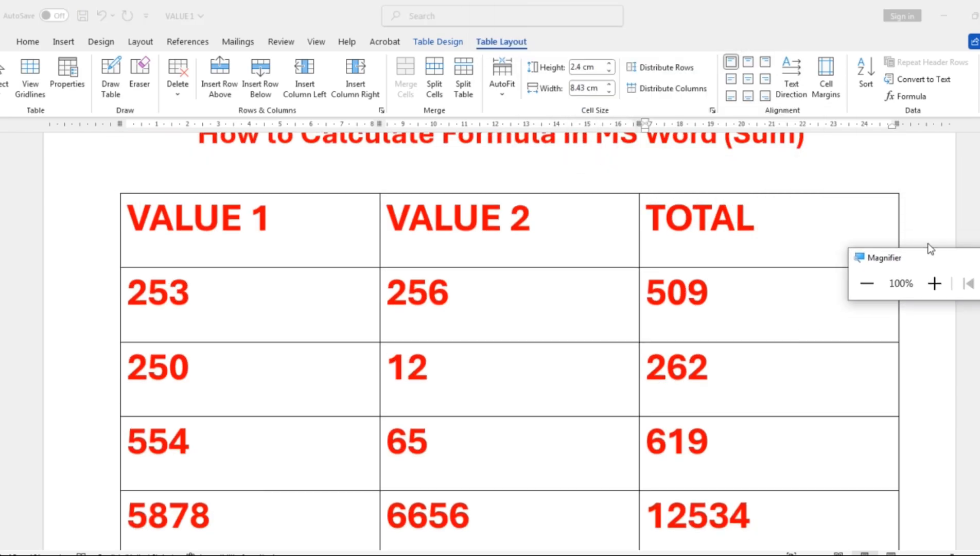
pyautogui.click(566, 256)
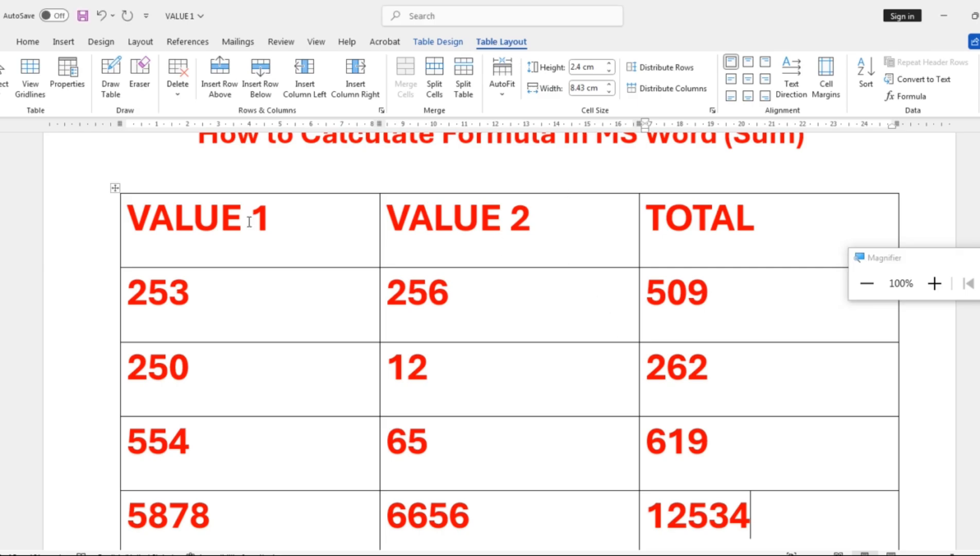
pyautogui.moveTo(120, 213); pyautogui.dragTo(796, 499)
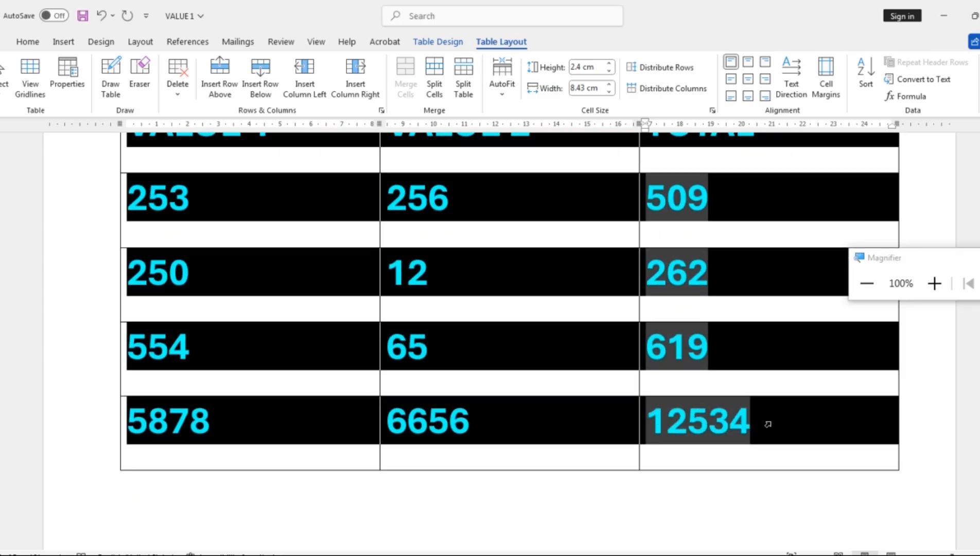
pyautogui.scroll(1, 755, 408)
pyautogui.scroll(3, 946, 314)
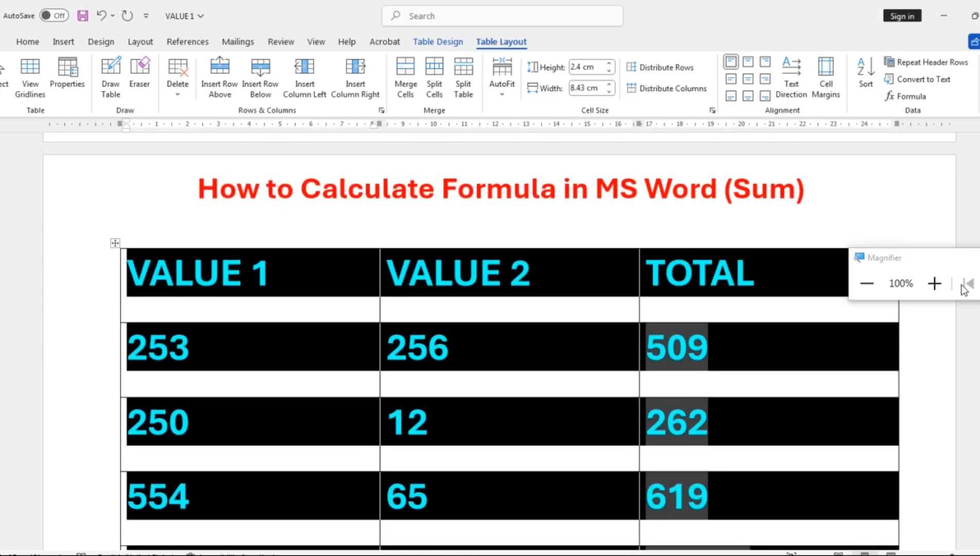
# - Examine the shading colours and border options available for the selected table
pyautogui.click(934, 283)
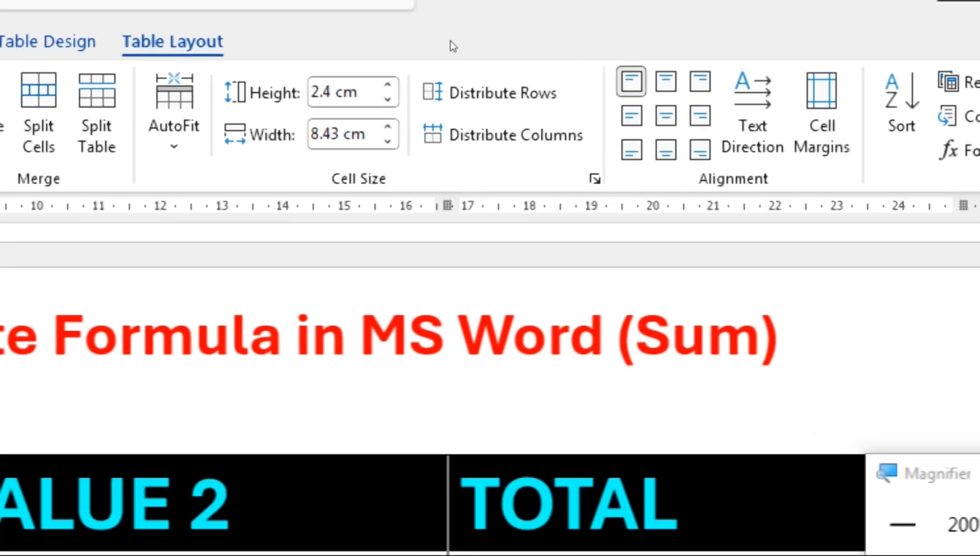
pyautogui.click(451, 40)
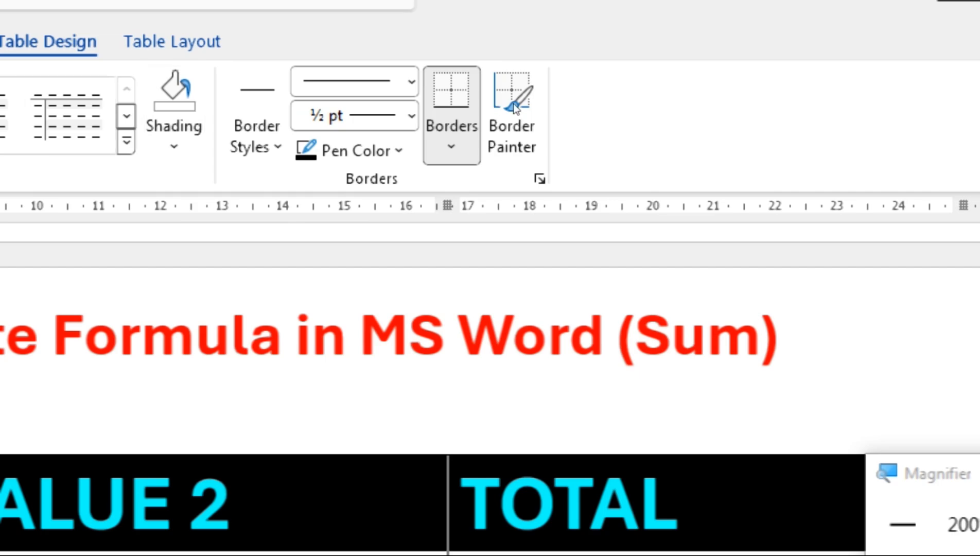
pyautogui.click(174, 129)
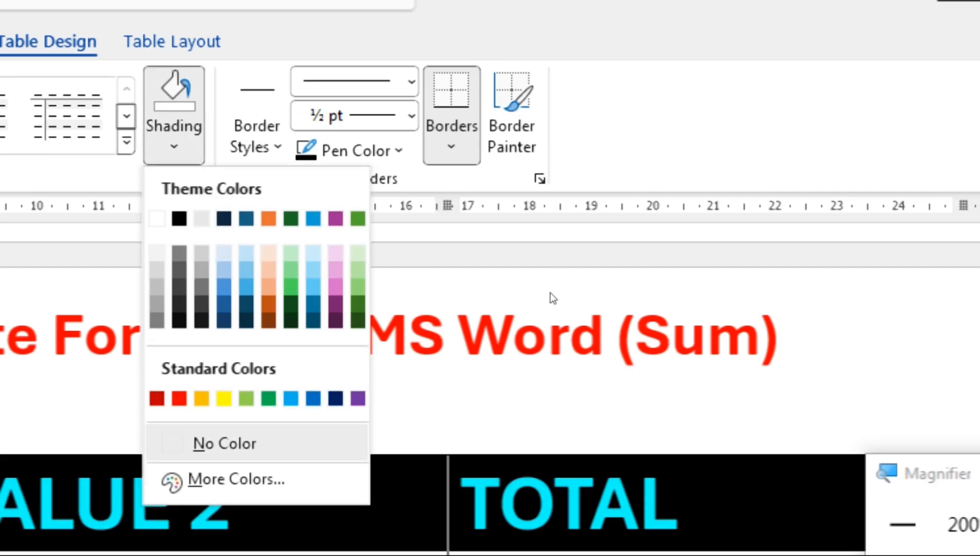
pyautogui.click(179, 398)
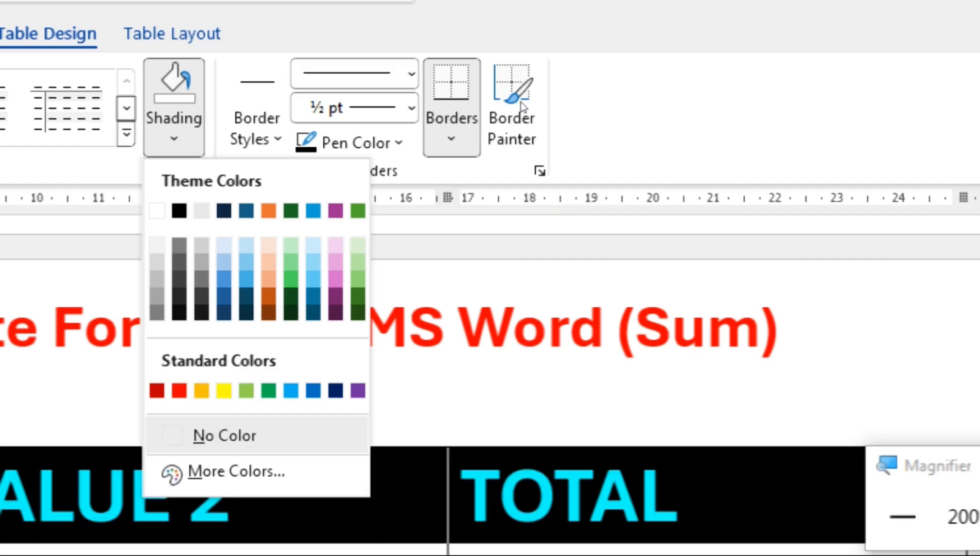
pyautogui.click(451, 139)
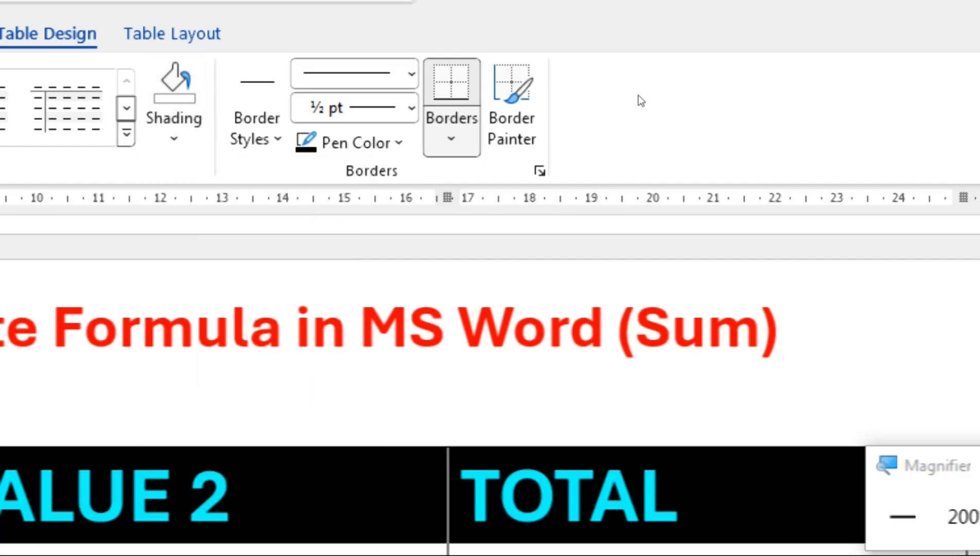
pyautogui.click(451, 139)
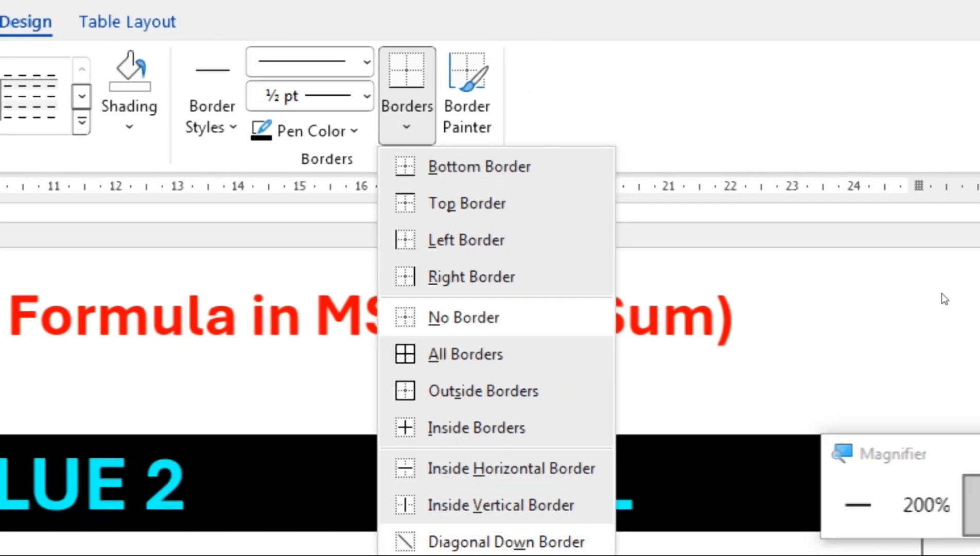
pyautogui.press('super+minus')
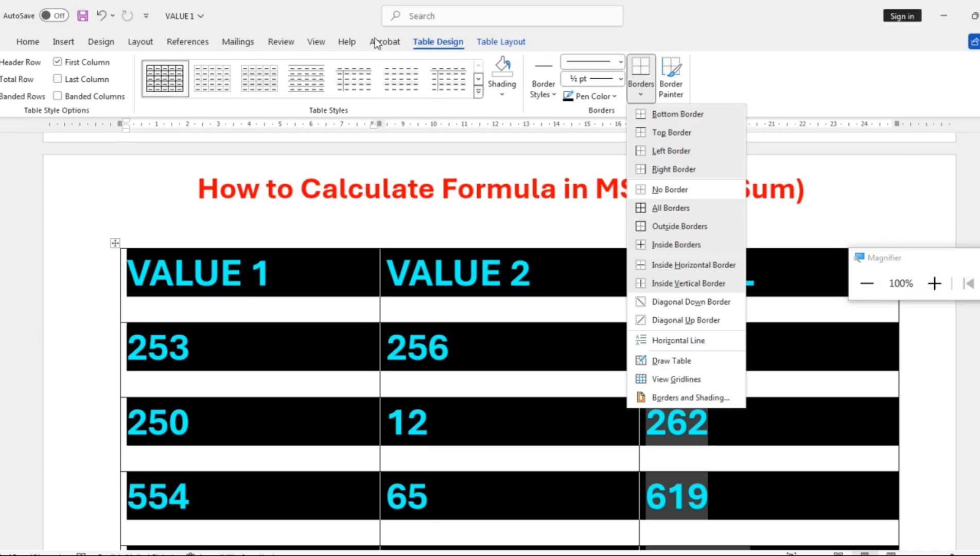
pyautogui.click(479, 95)
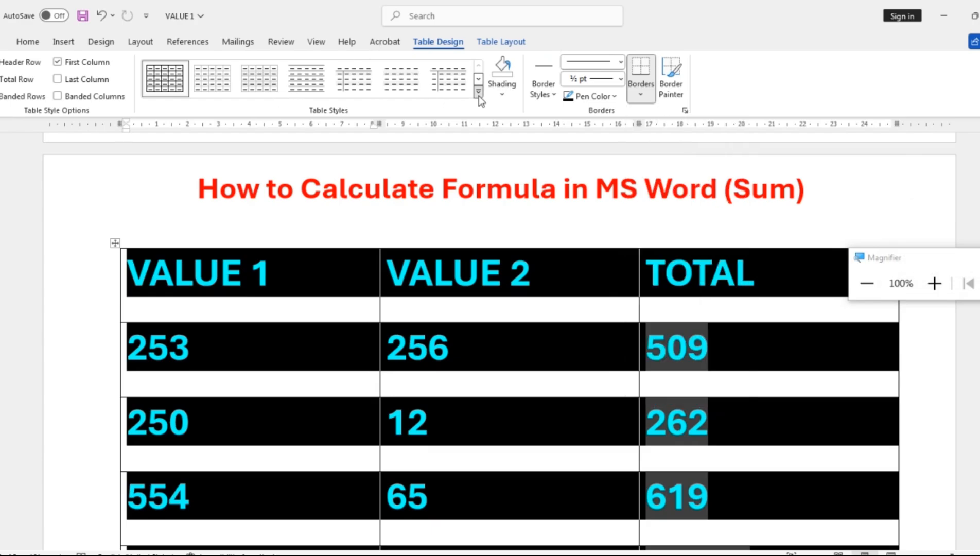
# - Apply the solid green dark style from the List Tables group to the selected table
pyautogui.click(479, 96)
pyautogui.scroll(-3, 416, 304)
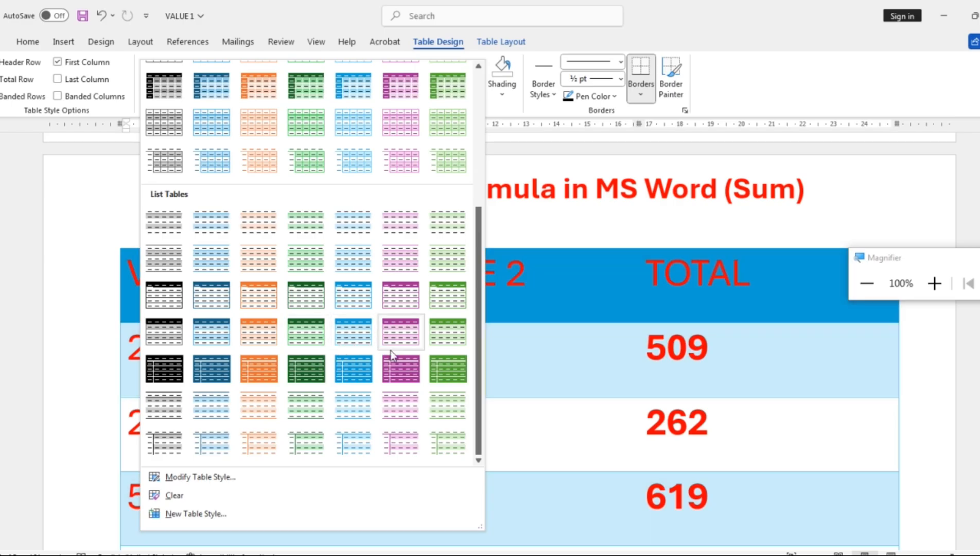
pyautogui.click(446, 369)
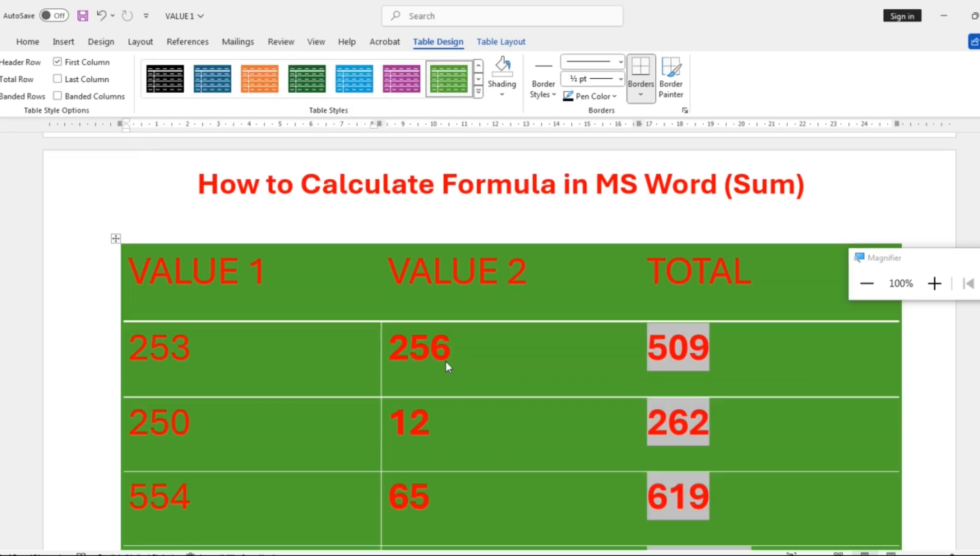
# - Apply the List Tables style with a dark green header and light green banded rows to the table, and dismiss the Magnifier window
pyautogui.click(478, 91)
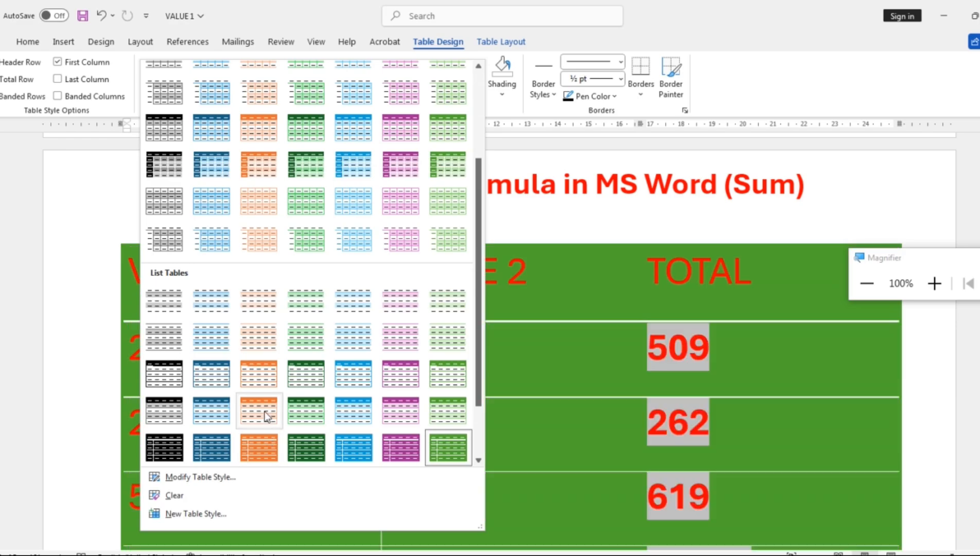
pyautogui.click(307, 408)
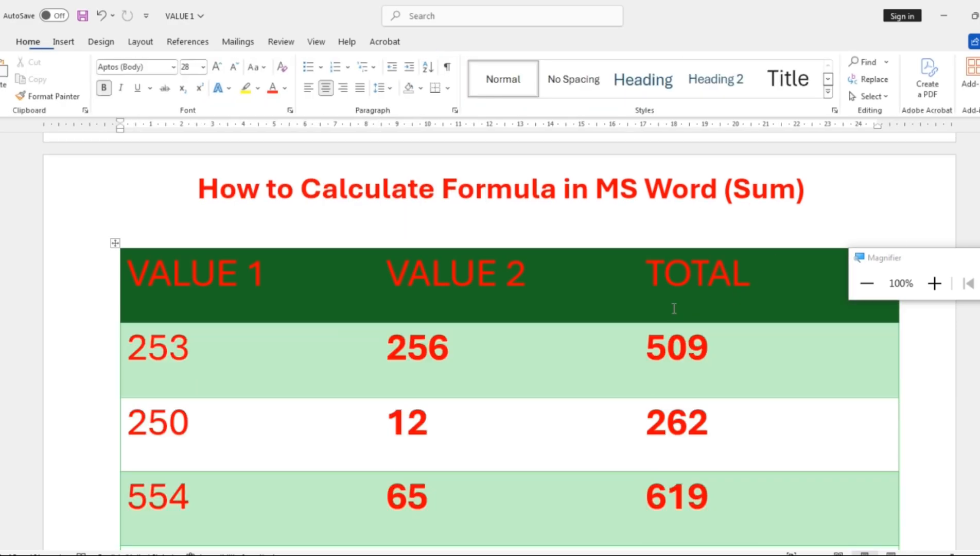
pyautogui.scroll(-2, 920, 297)
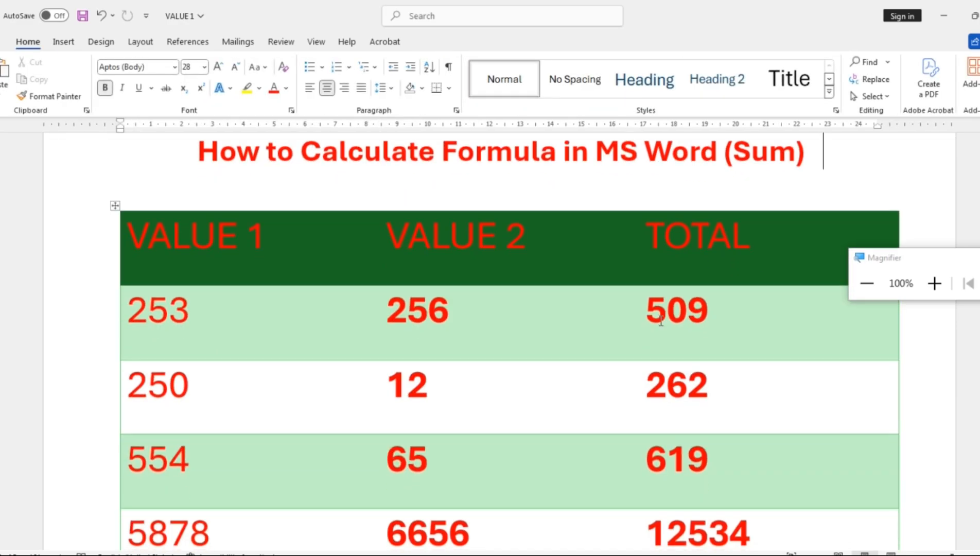
pyautogui.click(871, 288)
pyautogui.click(933, 283)
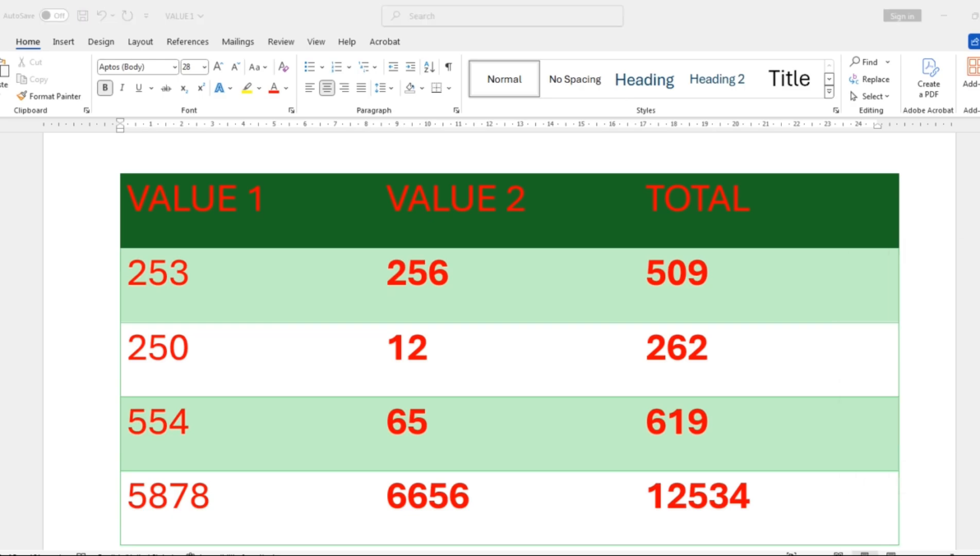
# - Place the insertion point in the blank area below the styled VALUE 1, VALUE 2 and TOTAL table
pyautogui.scroll(-3, 804, 368)
pyautogui.scroll(2, 805, 369)
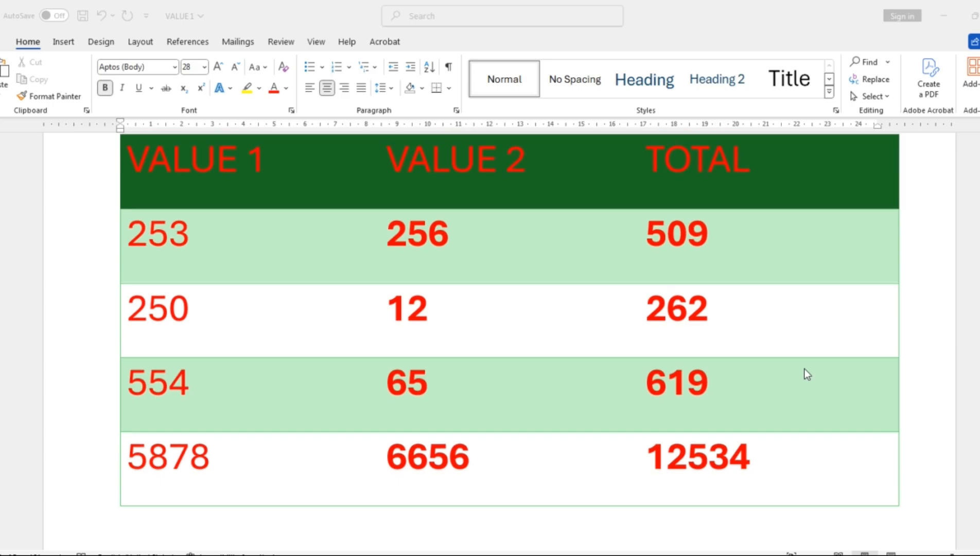
pyautogui.scroll(-3, 687, 362)
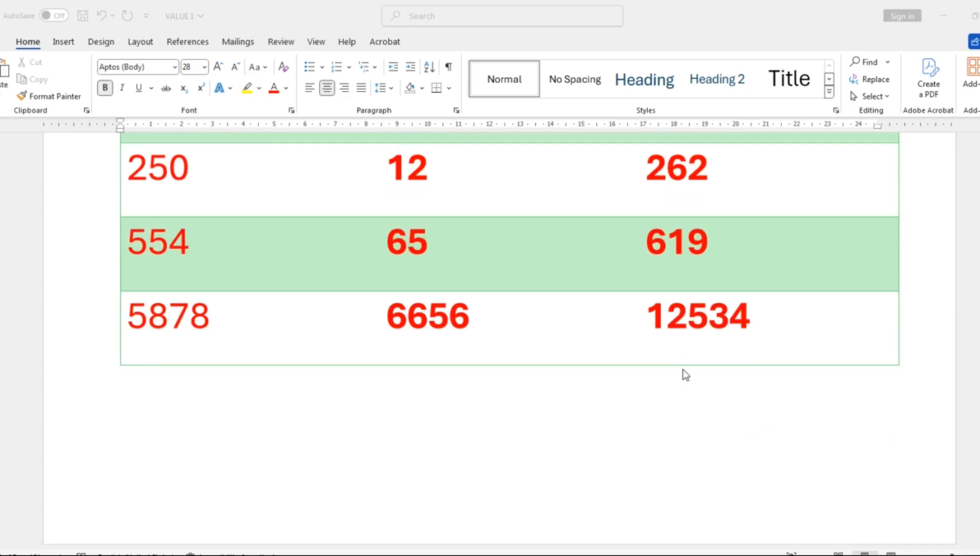
pyautogui.click(684, 428)
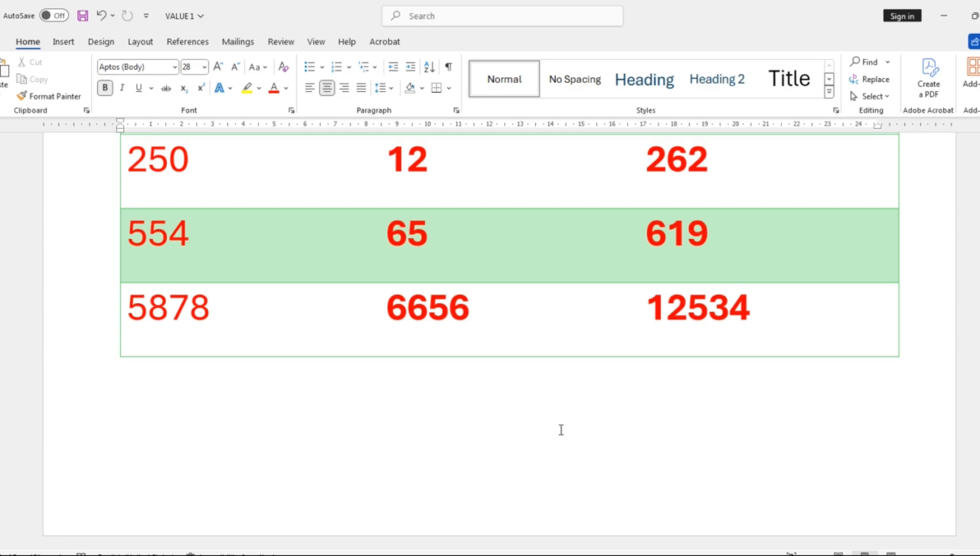
pyautogui.click(576, 454)
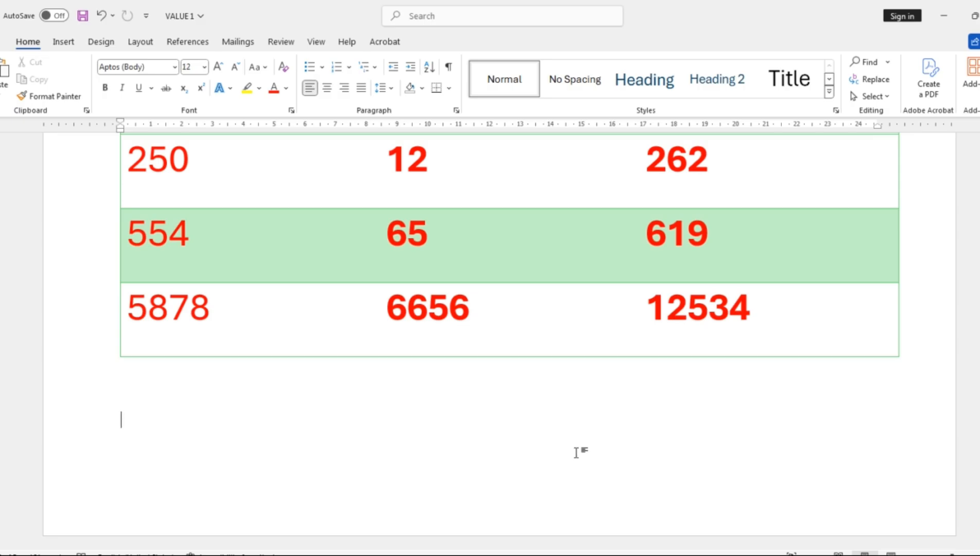
# - Examine the existing table with SR.NO, NAME, QTY, AMOUNT and TOTAL columns, including its TOTAL, TAX 5% and NET AMOUNT rows
pyautogui.scroll(15, 574, 451)
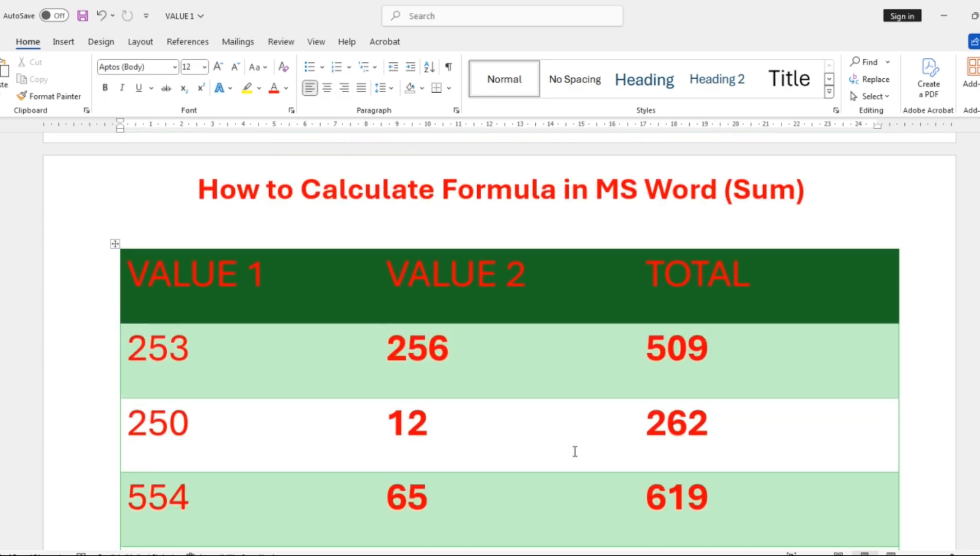
pyautogui.scroll(3, 574, 449)
pyautogui.scroll(-2, 571, 446)
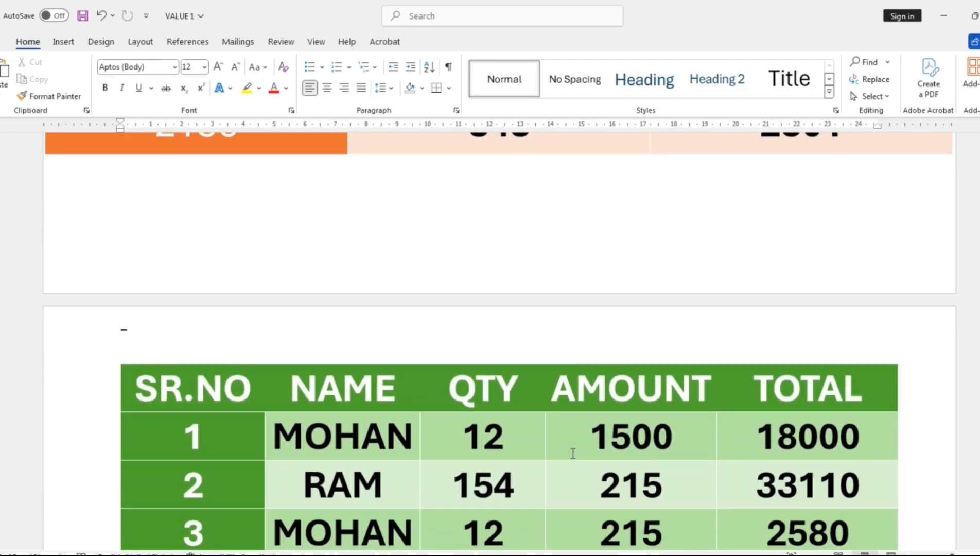
pyautogui.scroll(-3, 490, 335)
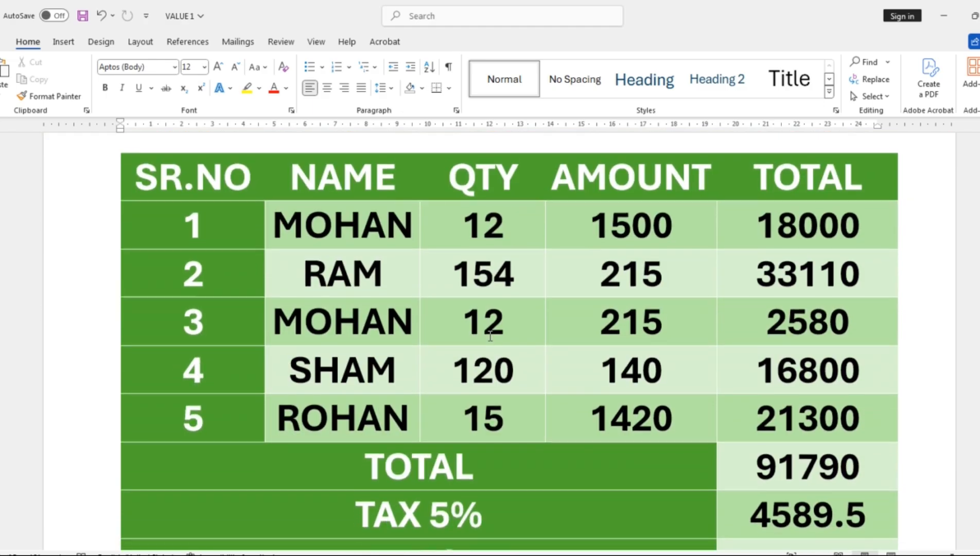
pyautogui.scroll(-5, 568, 345)
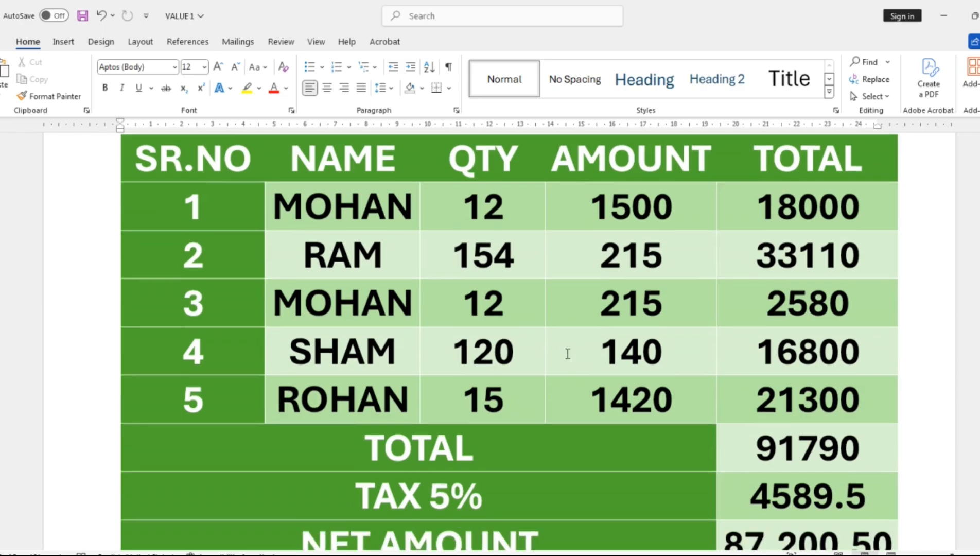
pyautogui.scroll(-15, 523, 350)
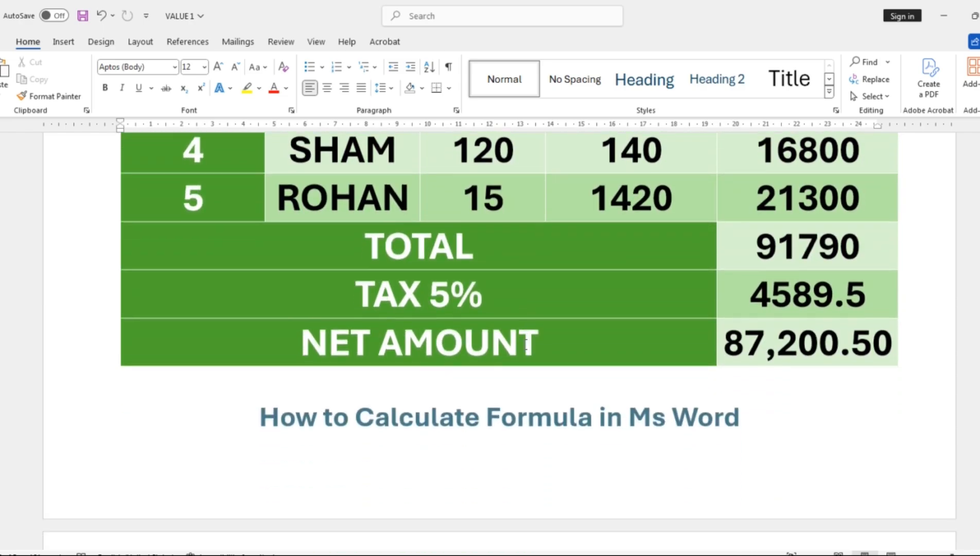
pyautogui.scroll(-1, 524, 356)
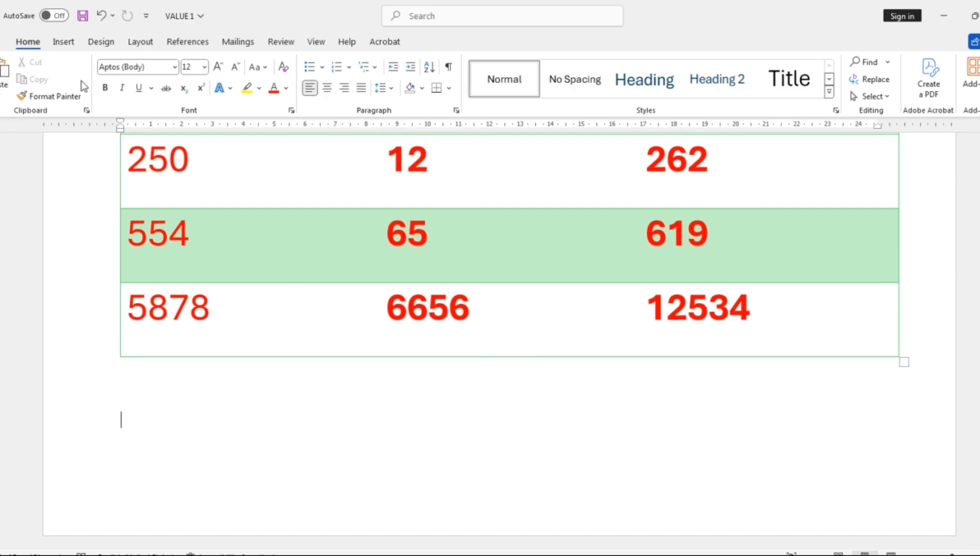
# - Insert a table with five columns and one row below the styled table
pyautogui.click(64, 43)
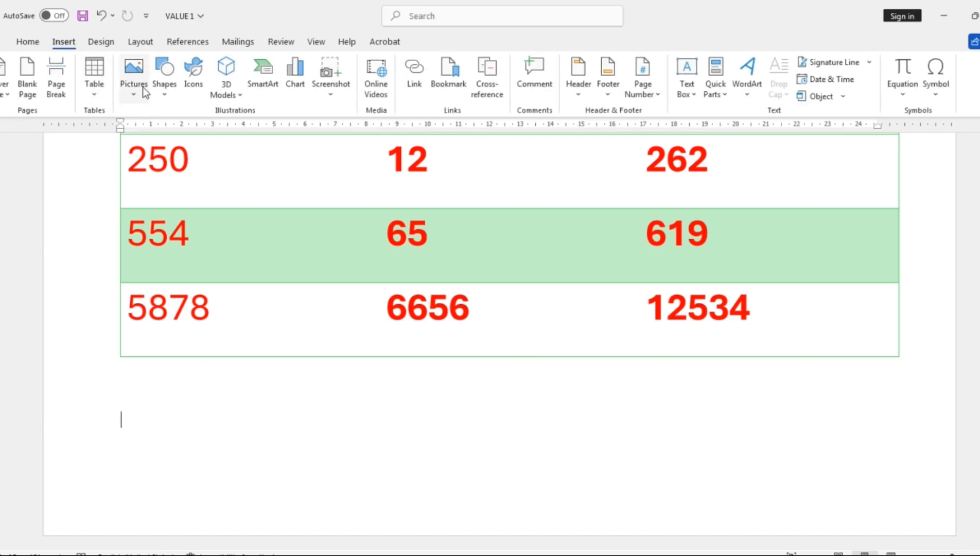
pyautogui.click(94, 77)
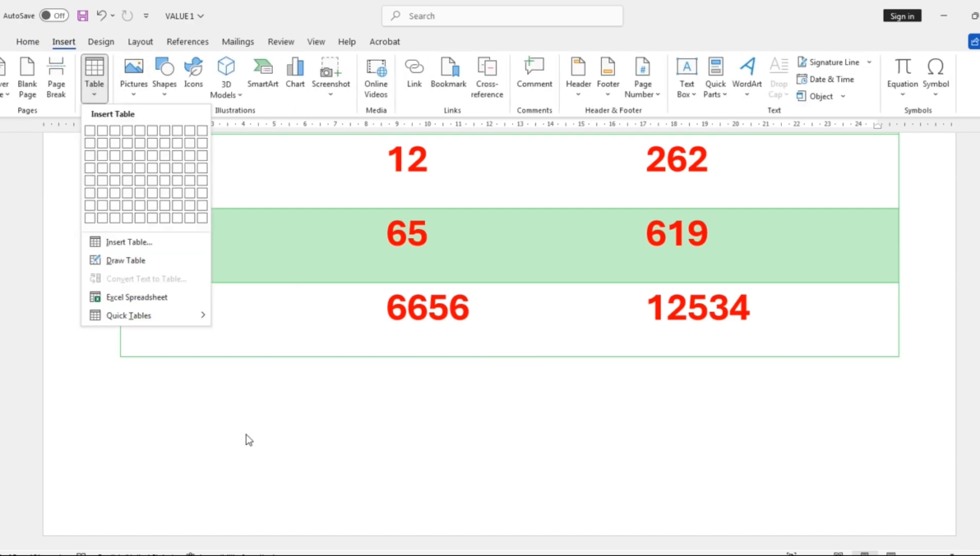
pyautogui.click(140, 130)
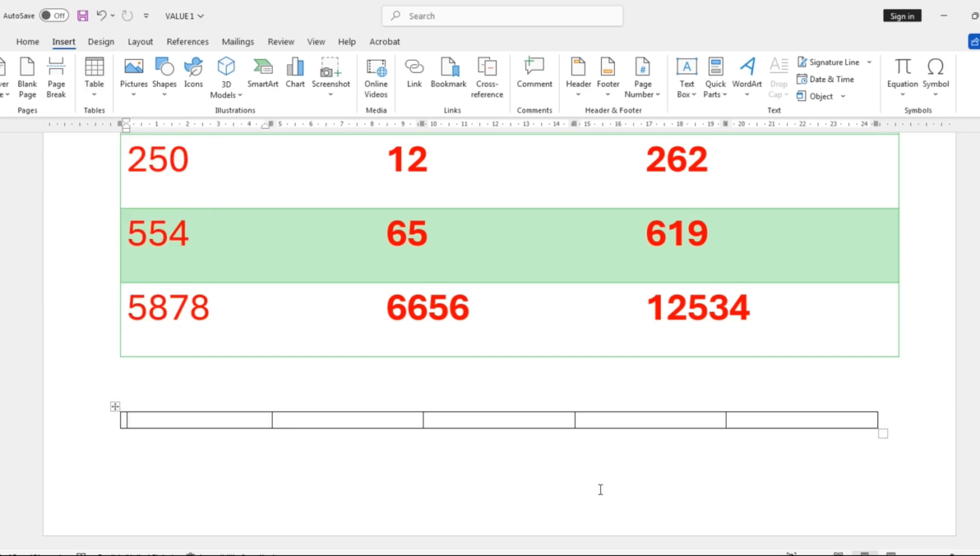
pyautogui.click(321, 371)
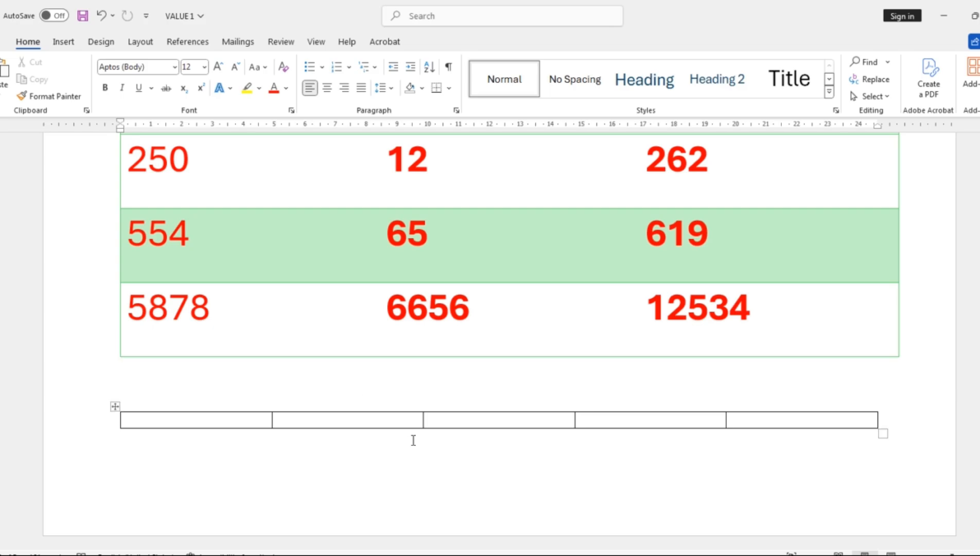
# - Extend the new five-column table to eight rows by adding rows after its last cell
pyautogui.click(351, 448)
pyautogui.click(763, 422)
pyautogui.press('Tab')
pyautogui.press('Tab')
pyautogui.press('Tab')
pyautogui.press('Tab')
pyautogui.press('Tab')
pyautogui.press('Tab')
pyautogui.press('Tab')
pyautogui.press('Tab')
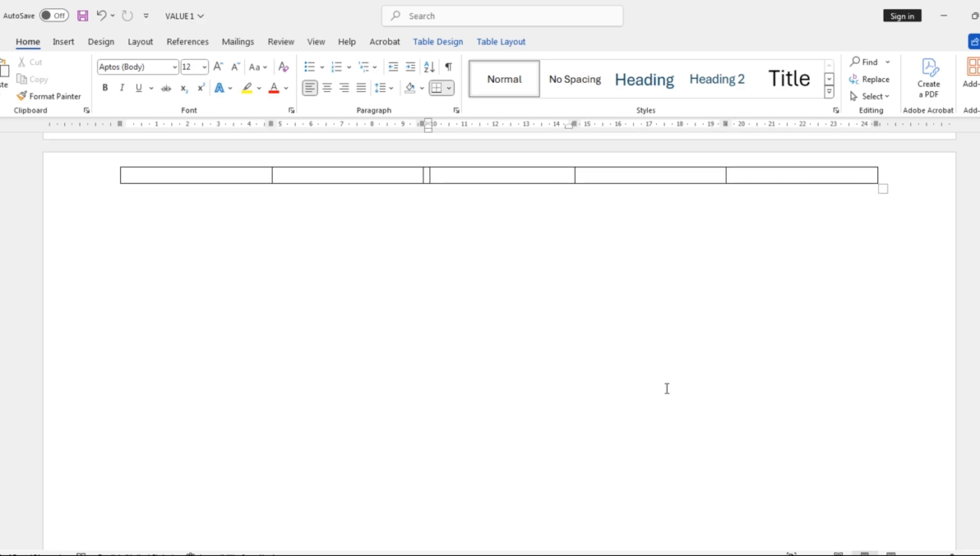
pyautogui.scroll(3, 582, 348)
pyautogui.press('Tab')
pyautogui.press('Tab')
pyautogui.press('Tab')
pyautogui.press('Tab')
pyautogui.press('Tab')
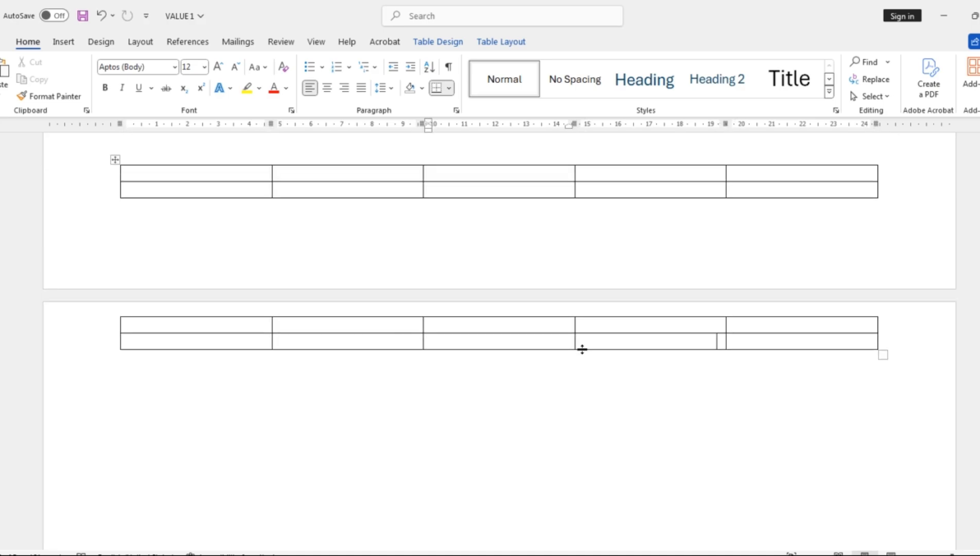
pyautogui.press('Tab')
pyautogui.press('Tab')
pyautogui.press('Tab')
pyautogui.press('Tab')
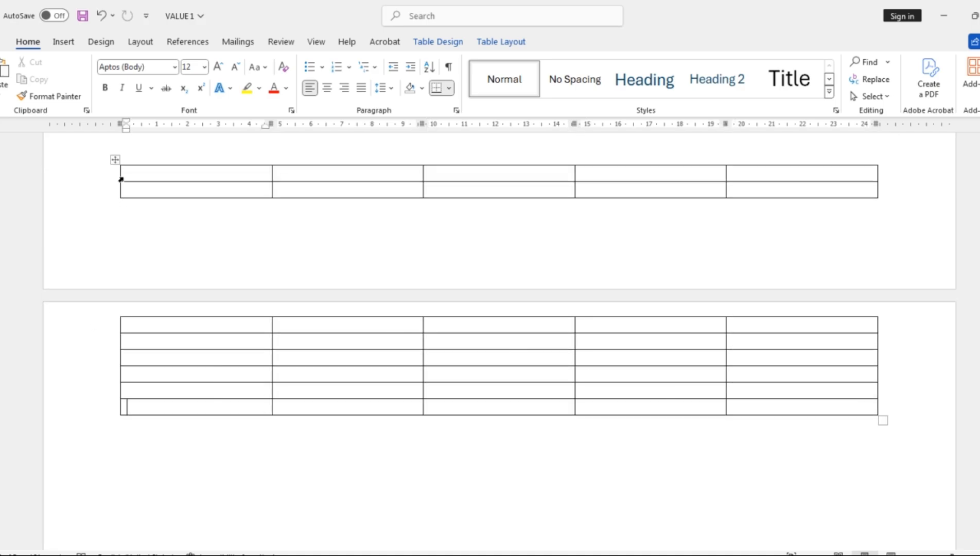
# - Move the empty five-column table down to the start of the next page and leave it deselected
pyautogui.moveTo(115, 159); pyautogui.dragTo(115, 355)
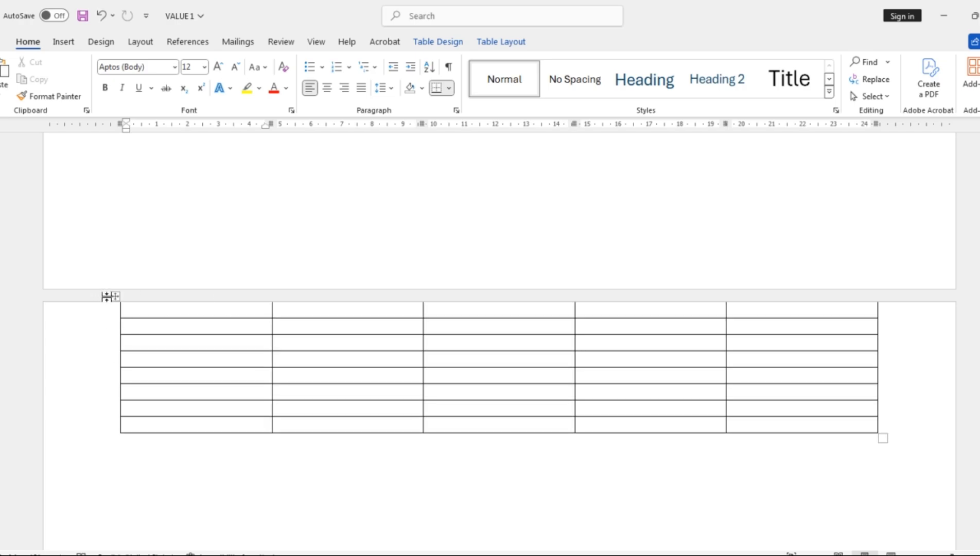
pyautogui.moveTo(111, 296); pyautogui.dragTo(92, 387)
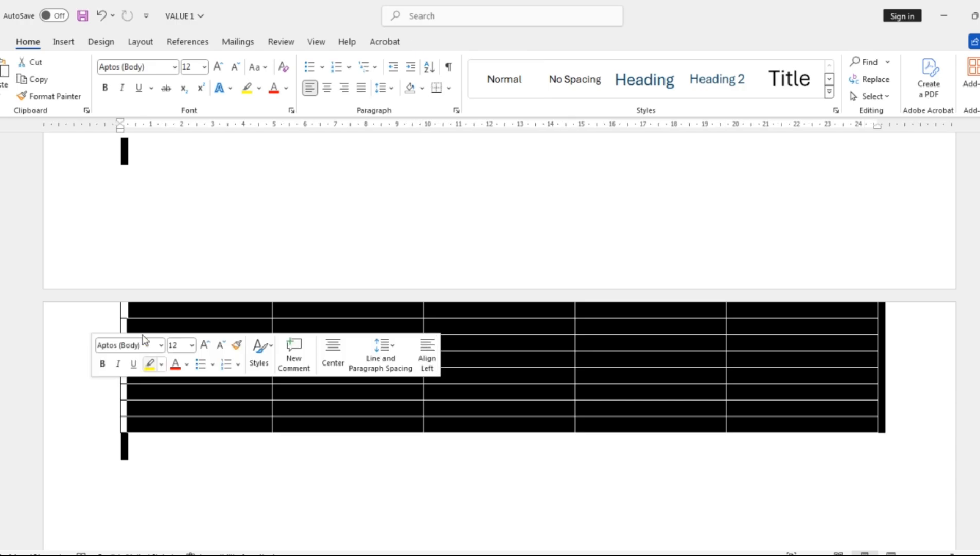
pyautogui.click(828, 451)
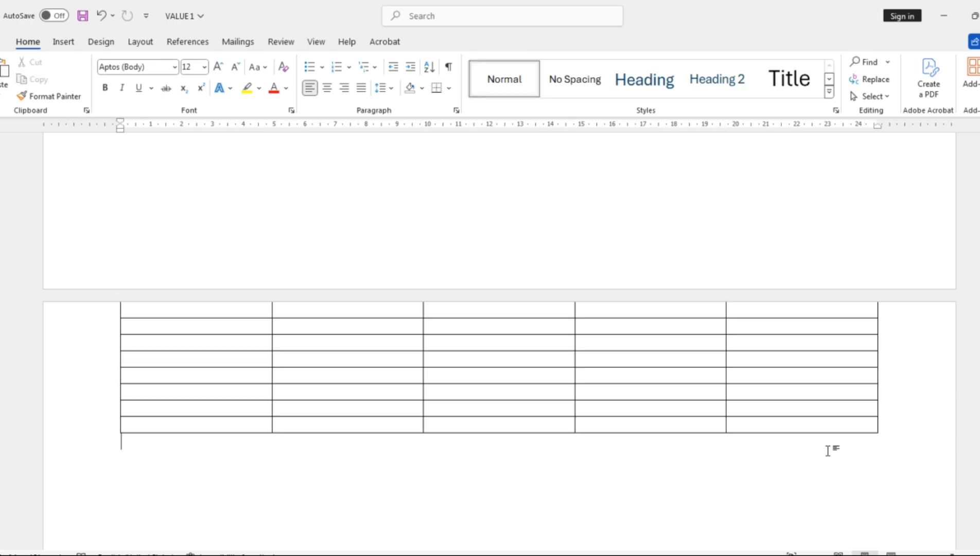
# - Merge the first three cells of the empty table's first row into one cell
pyautogui.moveTo(952, 555); pyautogui.dragTo(972, 555)
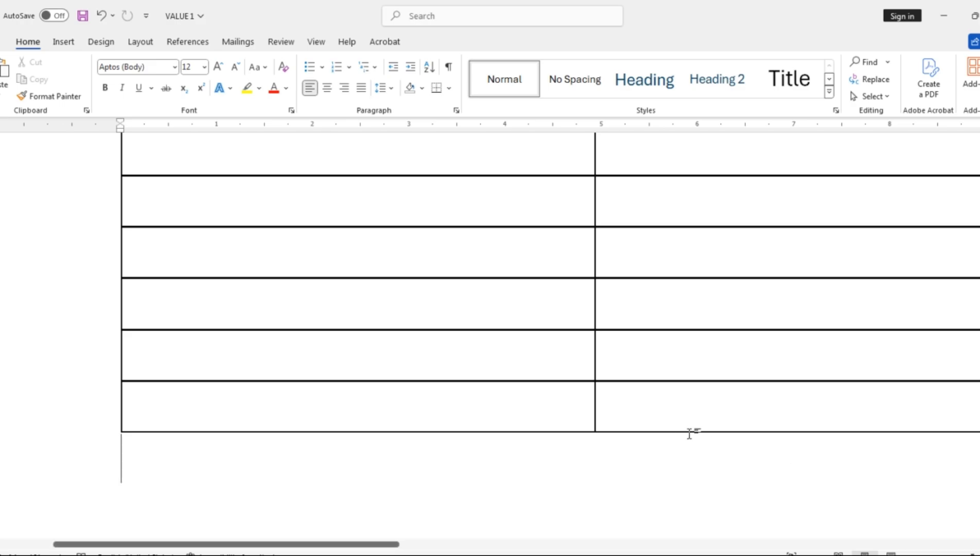
pyautogui.scroll(5, 692, 431)
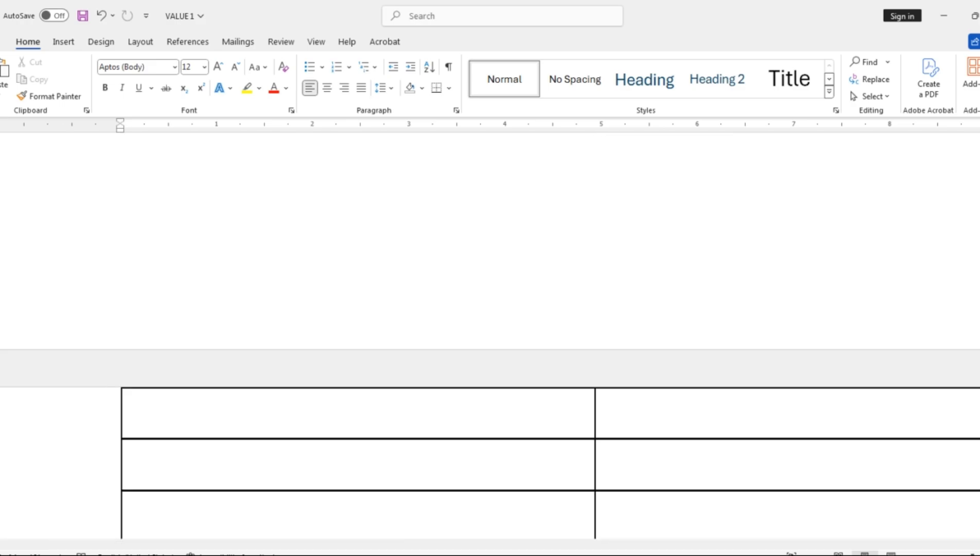
pyautogui.moveTo(972, 555); pyautogui.dragTo(958, 555)
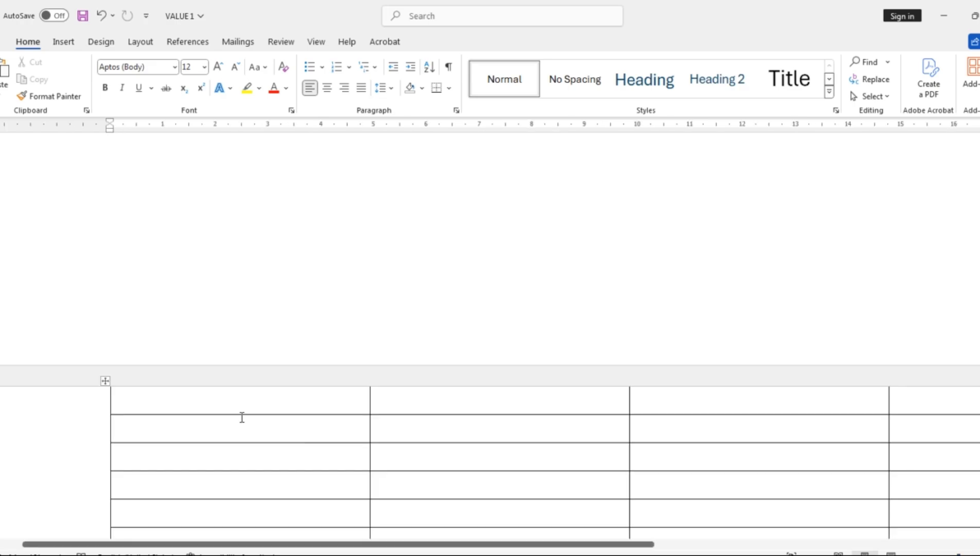
pyautogui.moveTo(285, 397); pyautogui.dragTo(806, 396)
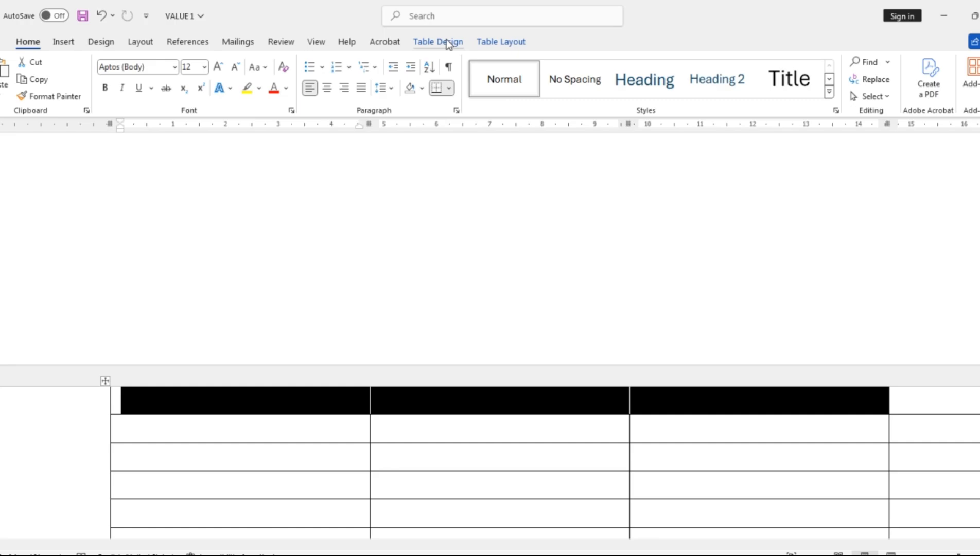
pyautogui.click(447, 41)
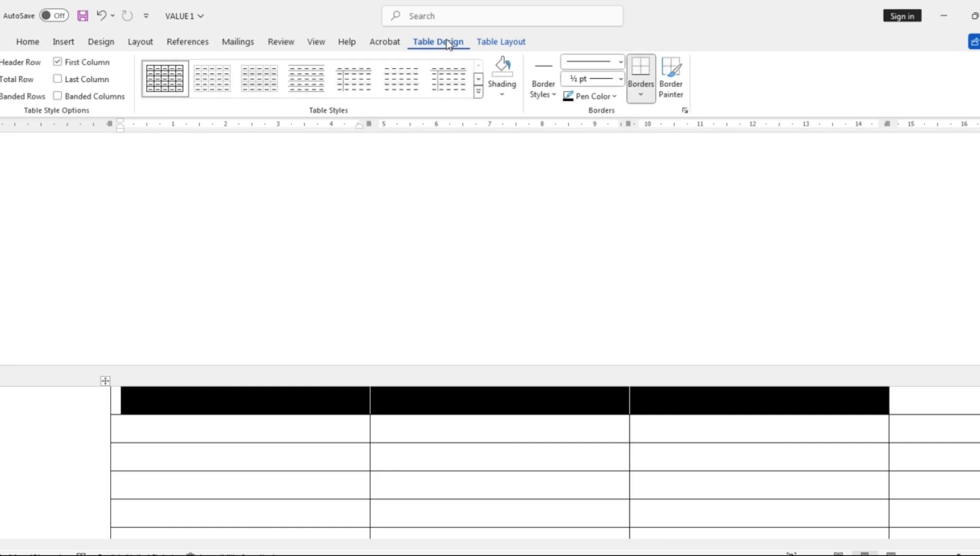
pyautogui.click(510, 41)
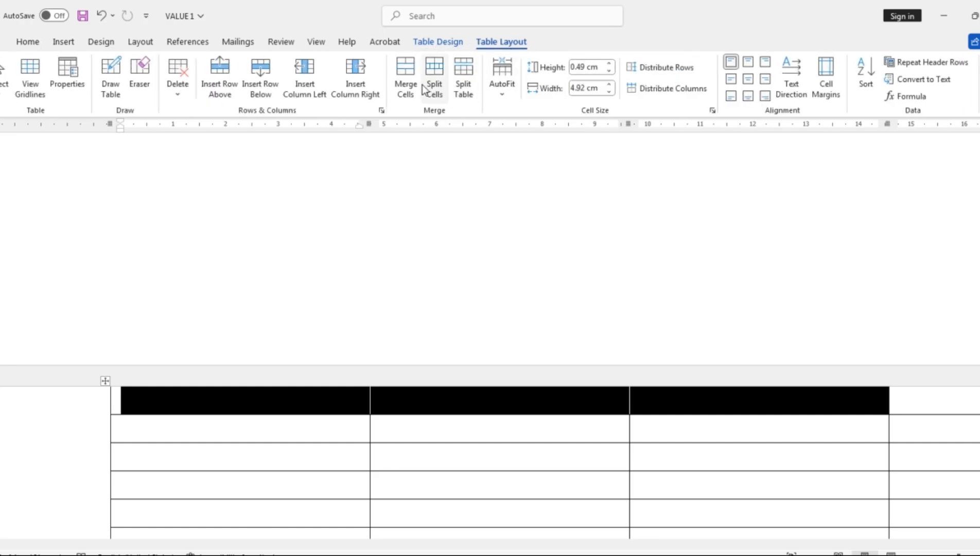
pyautogui.click(406, 74)
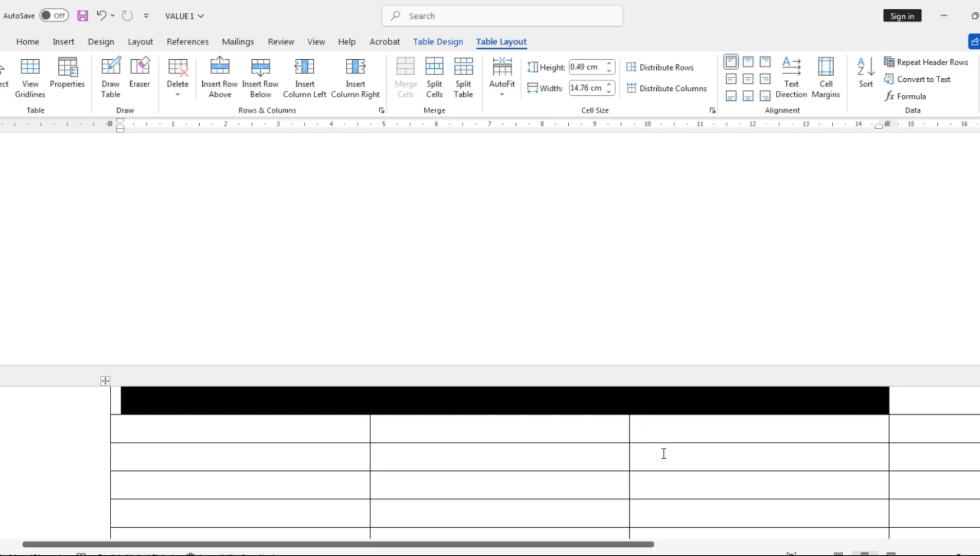
pyautogui.click(674, 479)
# - Merge the first three cells of the empty table's second row into one cell
pyautogui.scroll(-4, 538, 402)
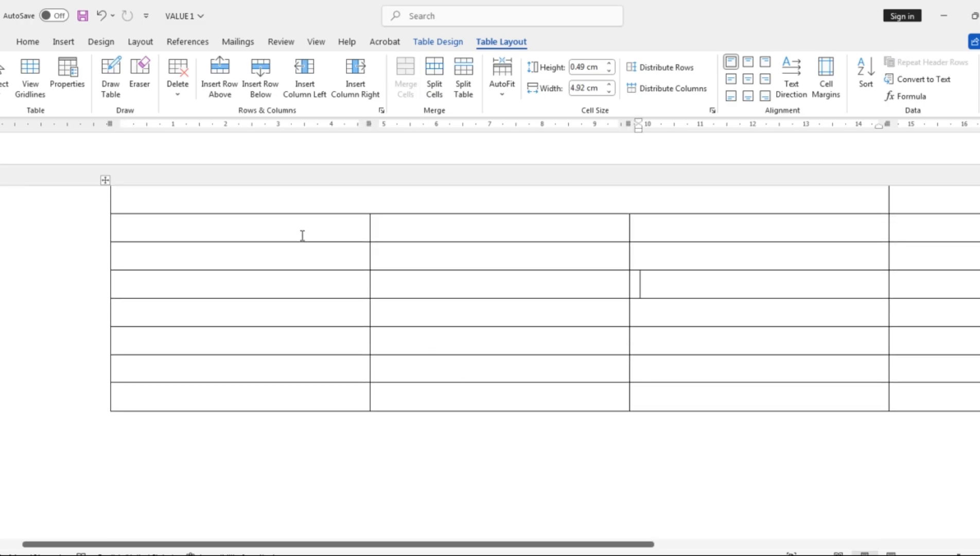
pyautogui.moveTo(301, 234); pyautogui.dragTo(665, 232)
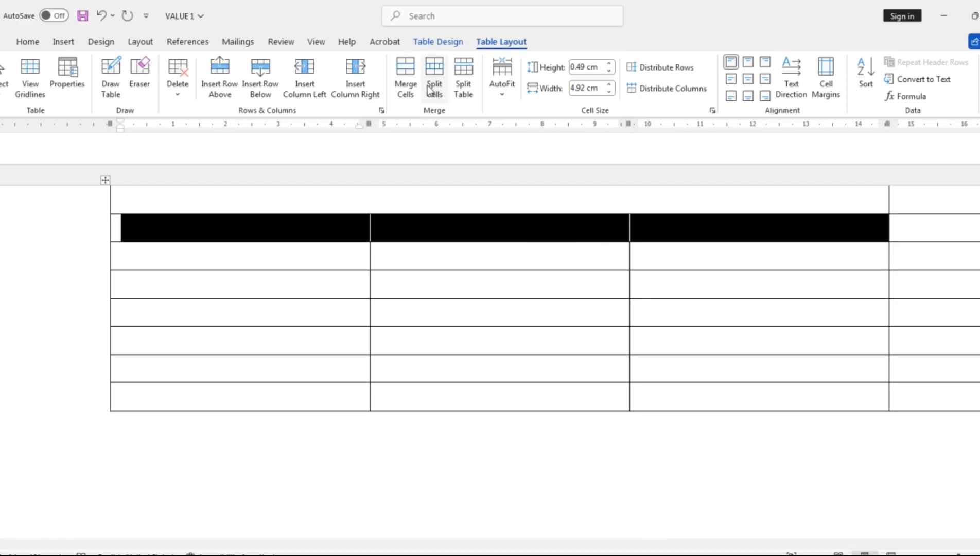
pyautogui.click(416, 75)
pyautogui.click(577, 289)
pyautogui.scroll(6, 625, 371)
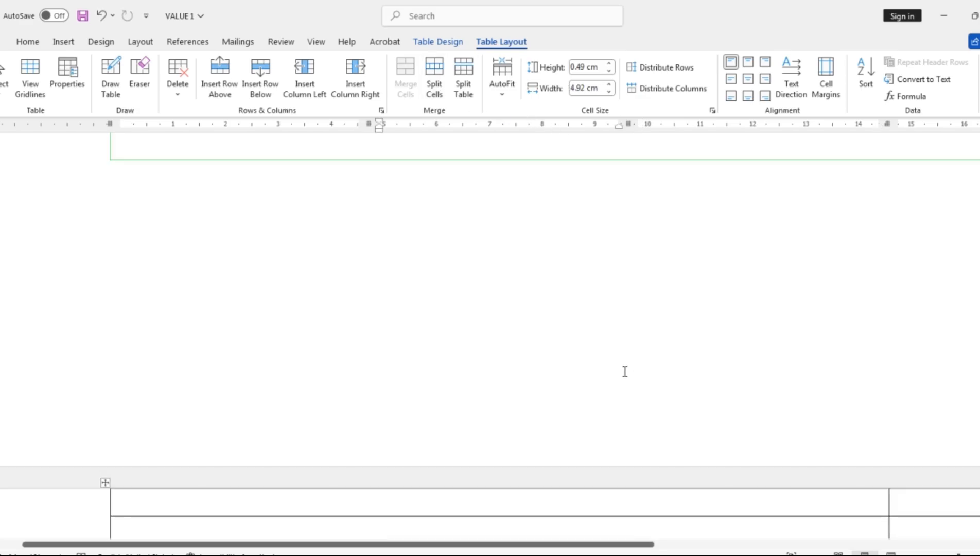
pyautogui.scroll(15, 625, 371)
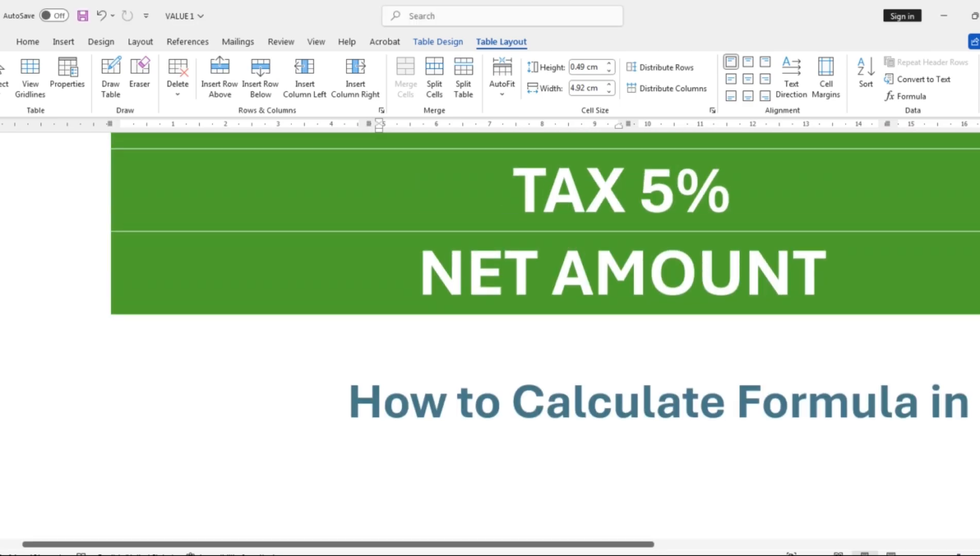
# - Clear every value below the header in the green table's TOTAL column, including the TOTAL, TAX 5% and NET AMOUNT rows
pyautogui.moveTo(958, 554); pyautogui.dragTo(951, 555)
pyautogui.scroll(7, 858, 439)
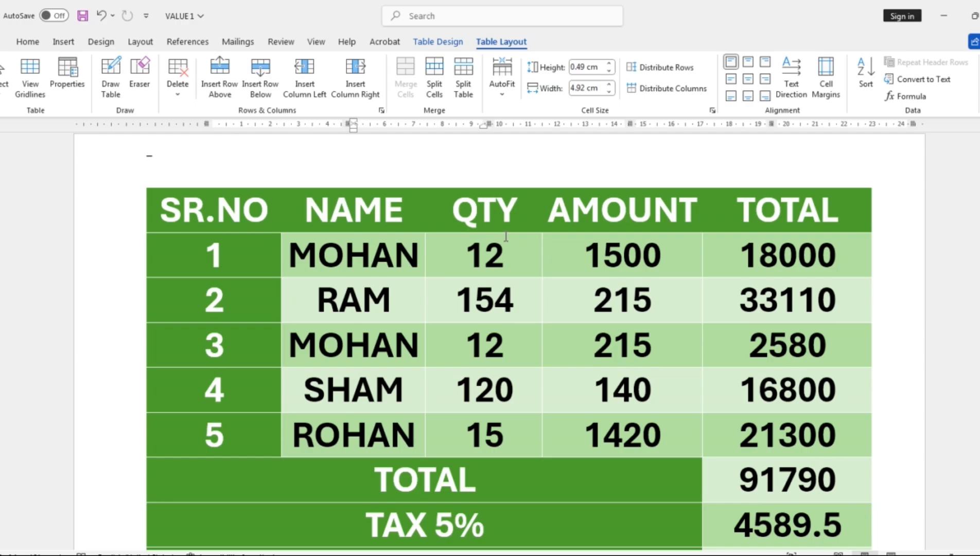
pyautogui.moveTo(748, 249); pyautogui.dragTo(833, 532)
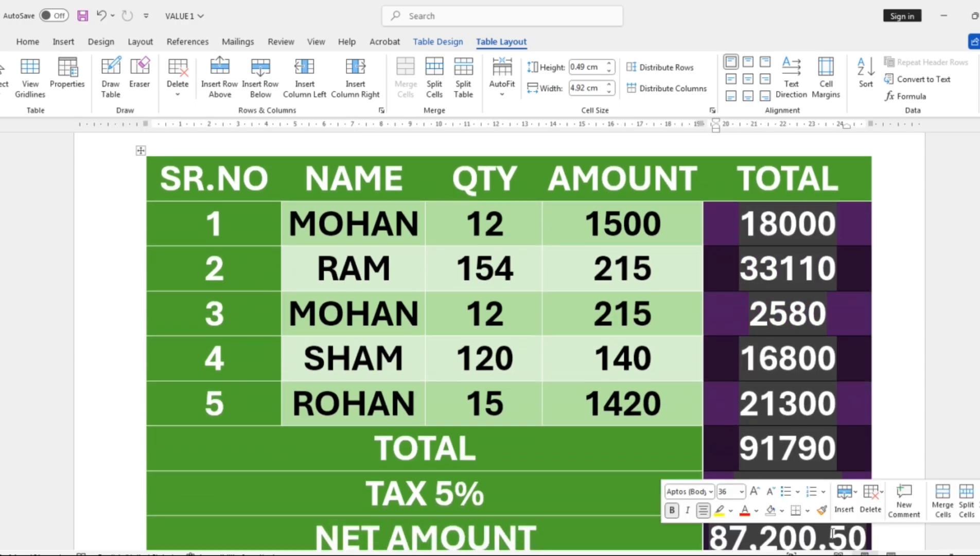
pyautogui.press('Delete')
pyautogui.scroll(2, 783, 441)
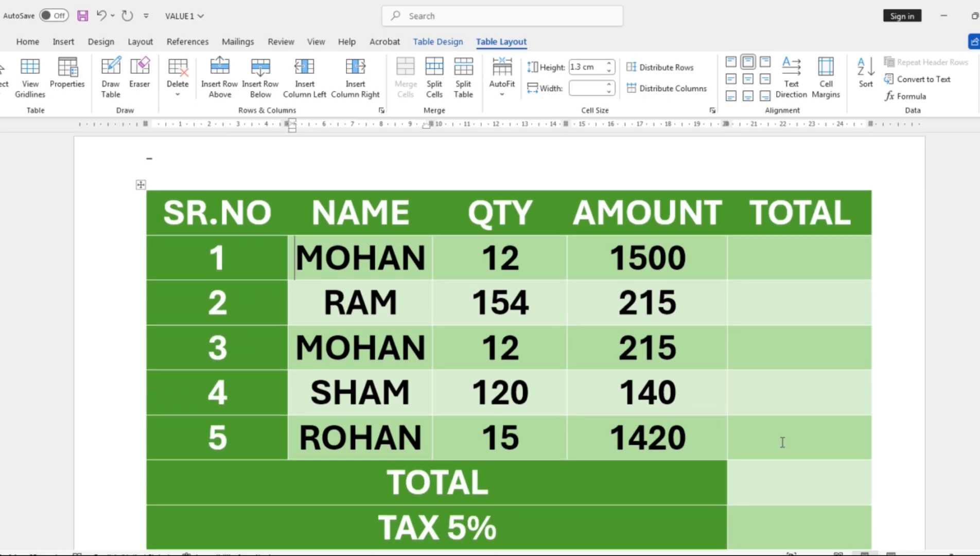
pyautogui.scroll(-4, 664, 437)
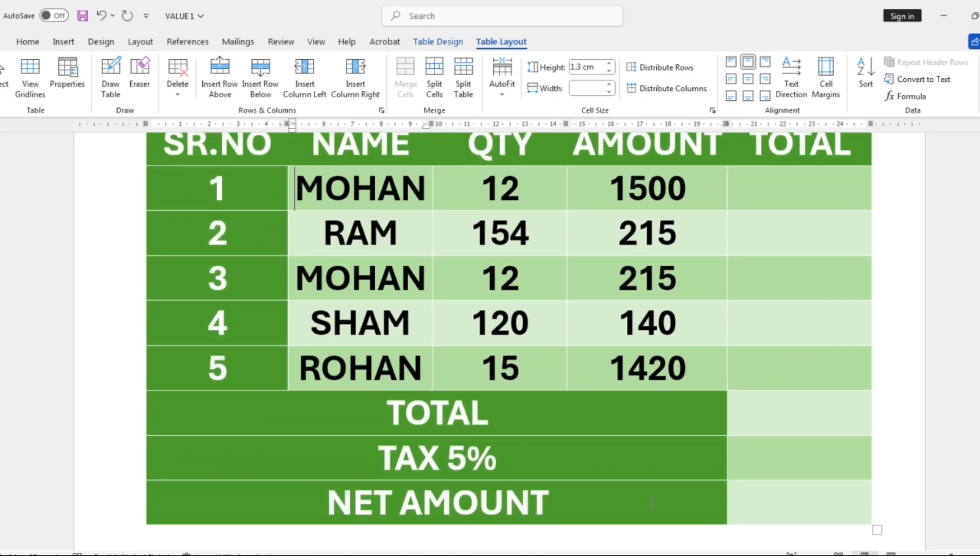
pyautogui.scroll(2, 766, 462)
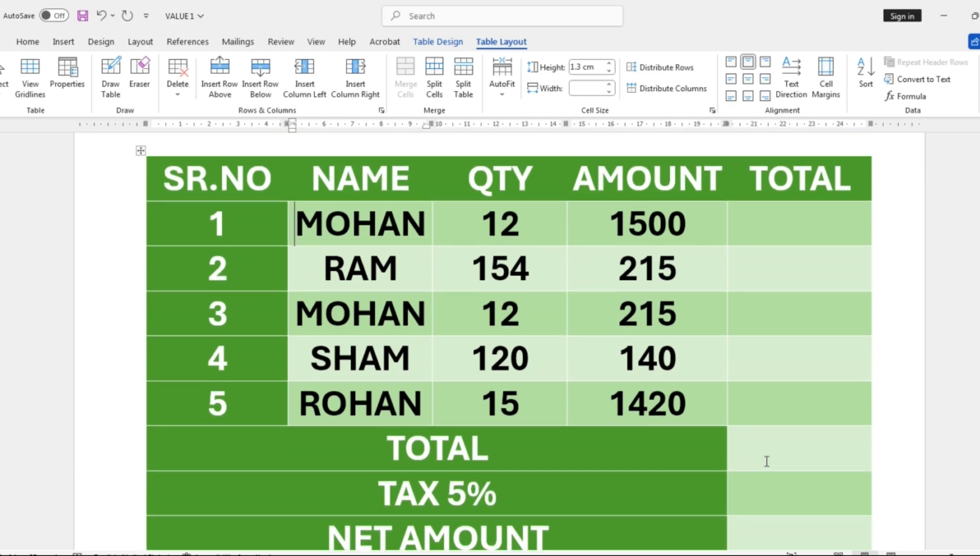
# - Start a formula in the TOTAL cell of item row 1 and remove the suggested expression
pyautogui.click(771, 236)
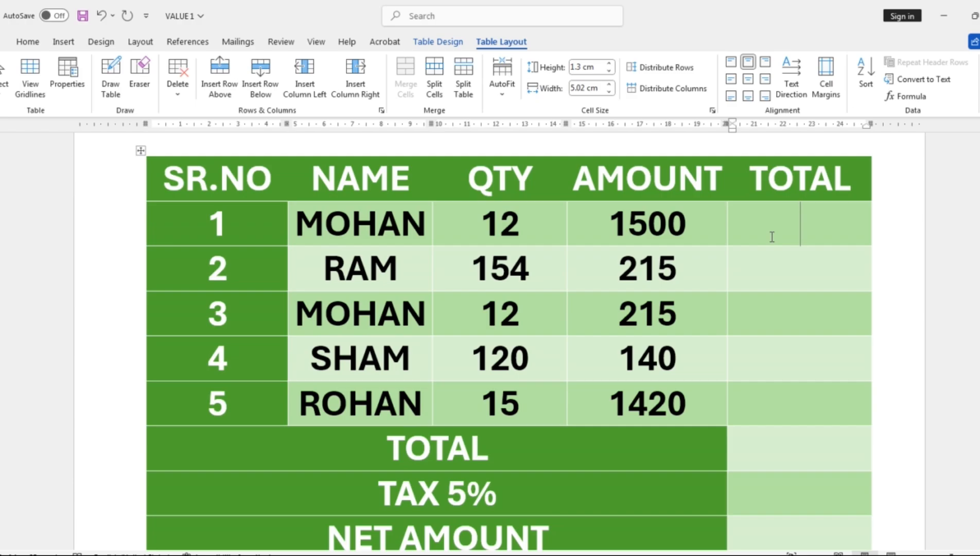
pyautogui.click(902, 97)
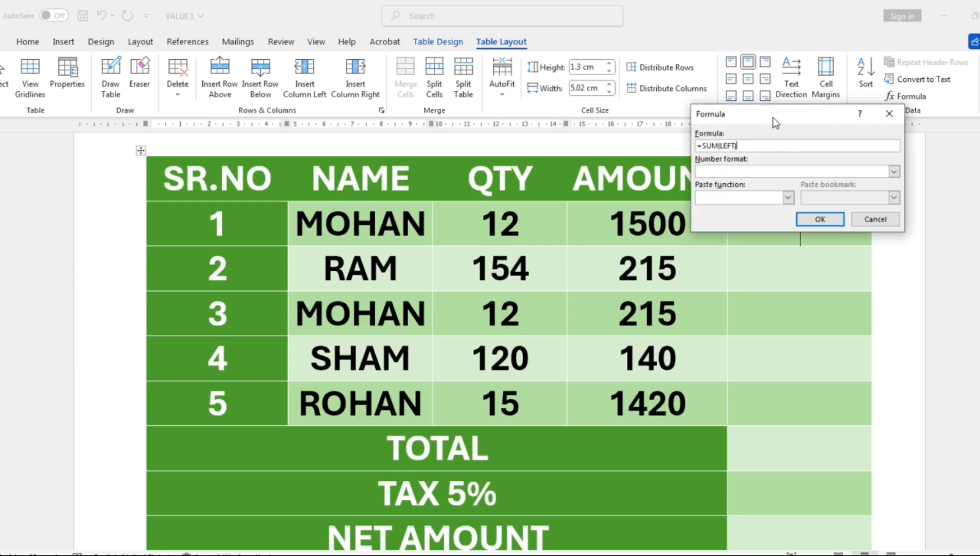
pyautogui.moveTo(773, 116); pyautogui.dragTo(606, 301)
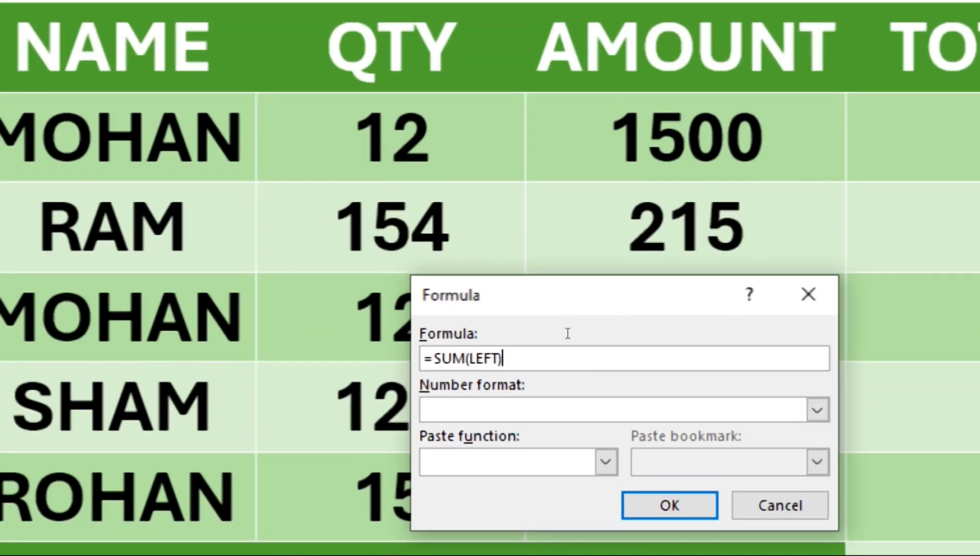
pyautogui.moveTo(568, 333); pyautogui.dragTo(434, 326)
pyautogui.press('BackSpace')
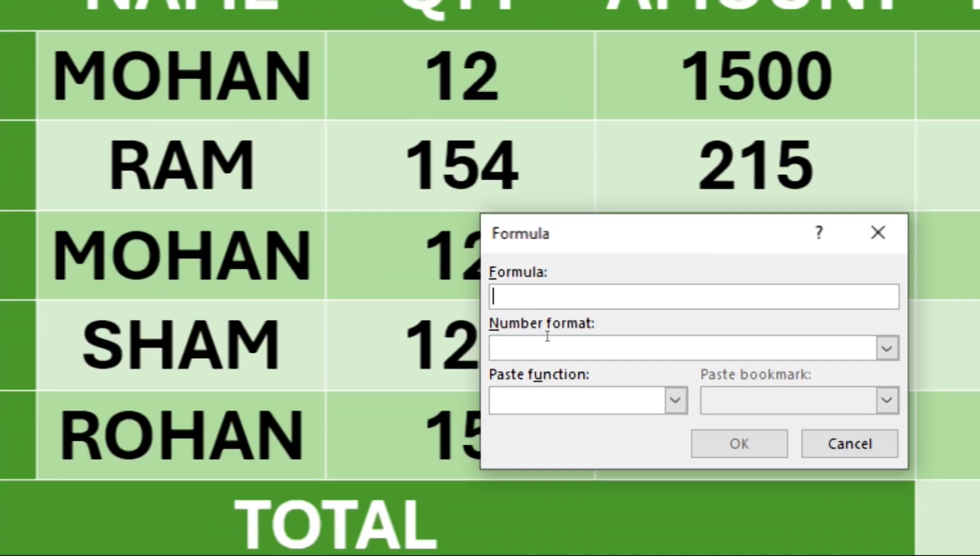
# - Insert the formula =PRODUCT(LEFT) in the TOTAL cell of item row 1, using the PRODUCT function
pyautogui.click(609, 392)
pyautogui.scroll(-3, 541, 458)
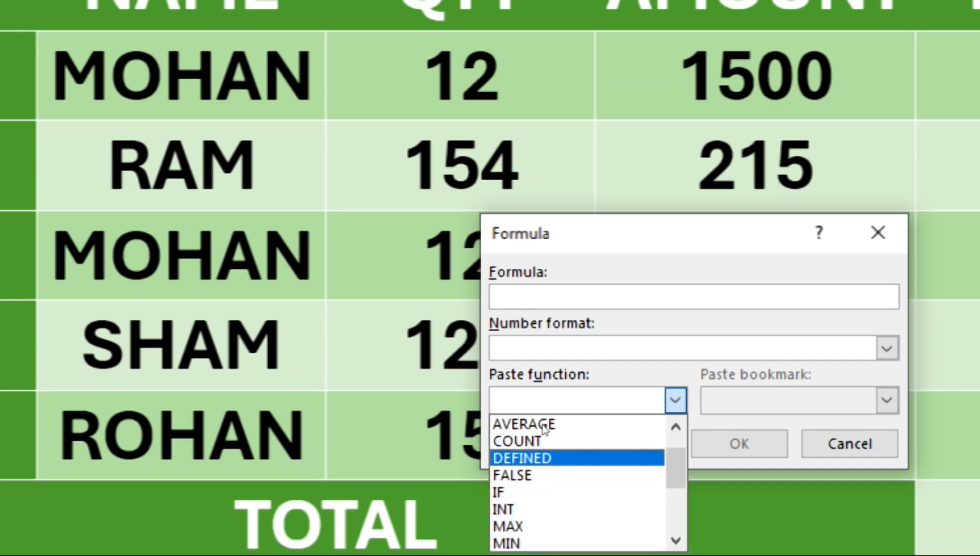
pyautogui.scroll(-5, 556, 443)
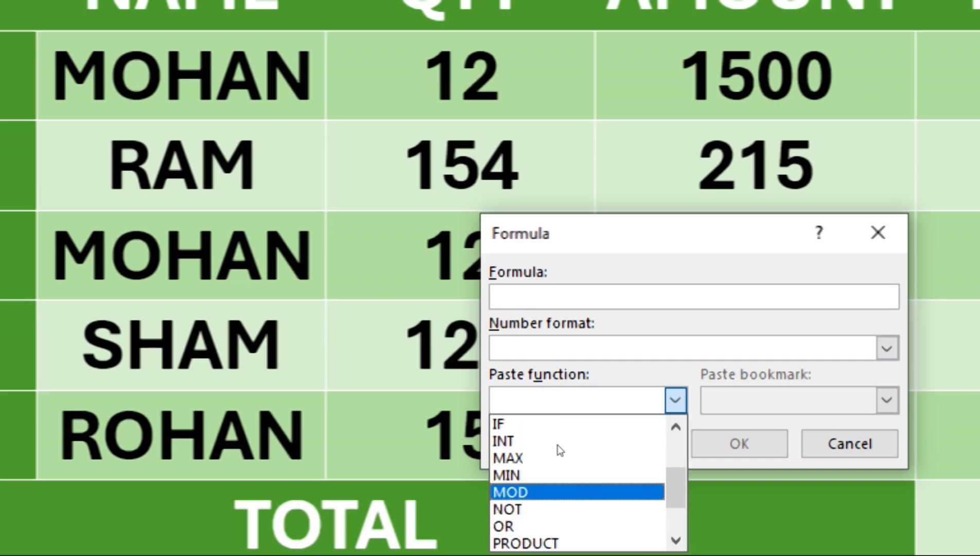
pyautogui.press('Return')
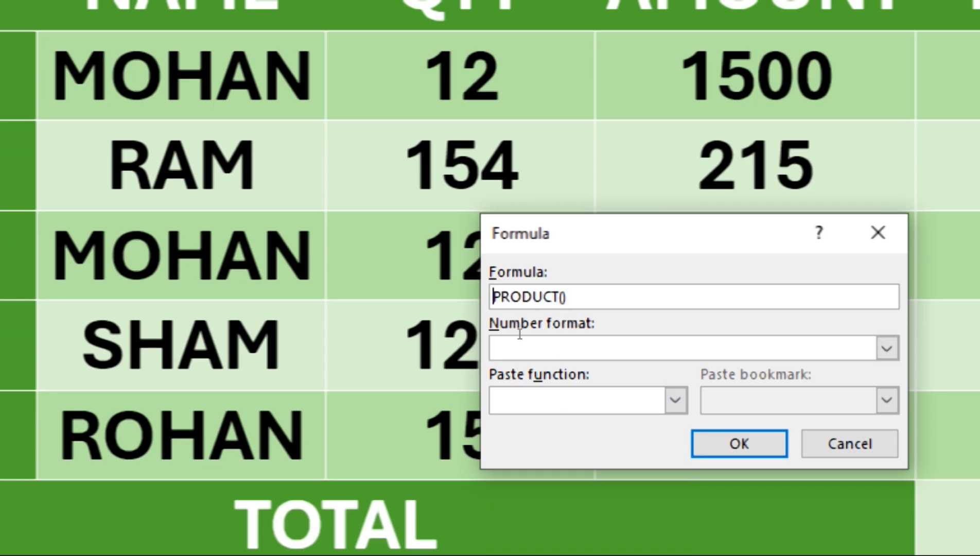
pyautogui.write('=')
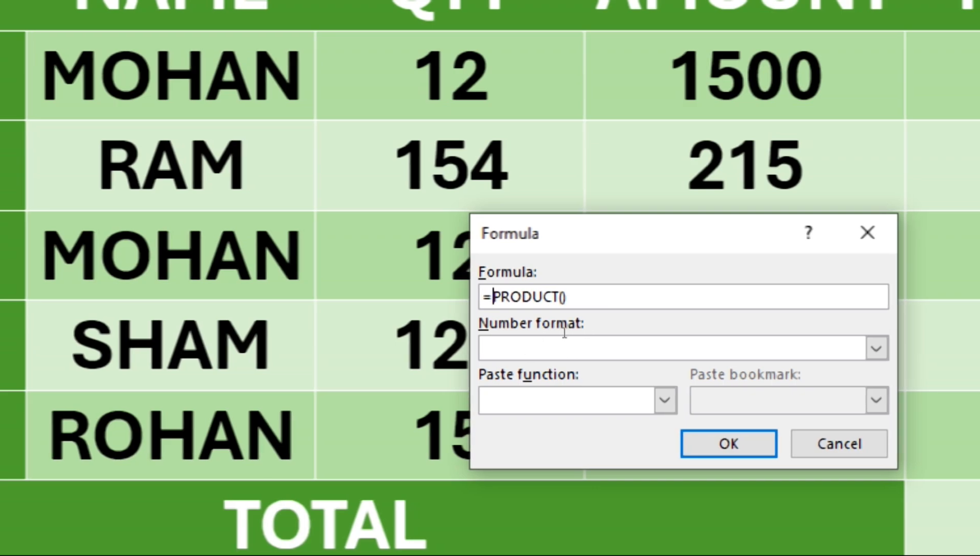
pyautogui.click(559, 298)
pyautogui.write('LEFT')
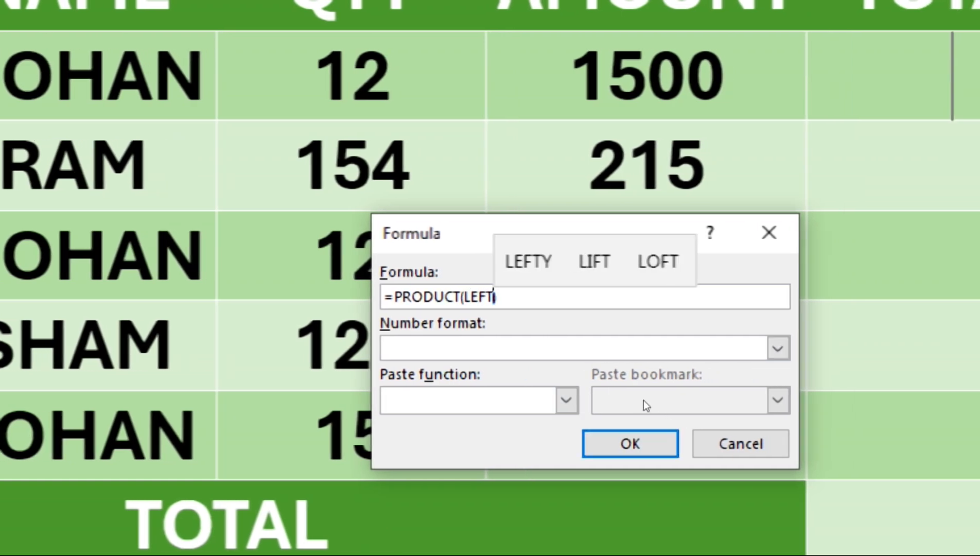
pyautogui.press('Return')
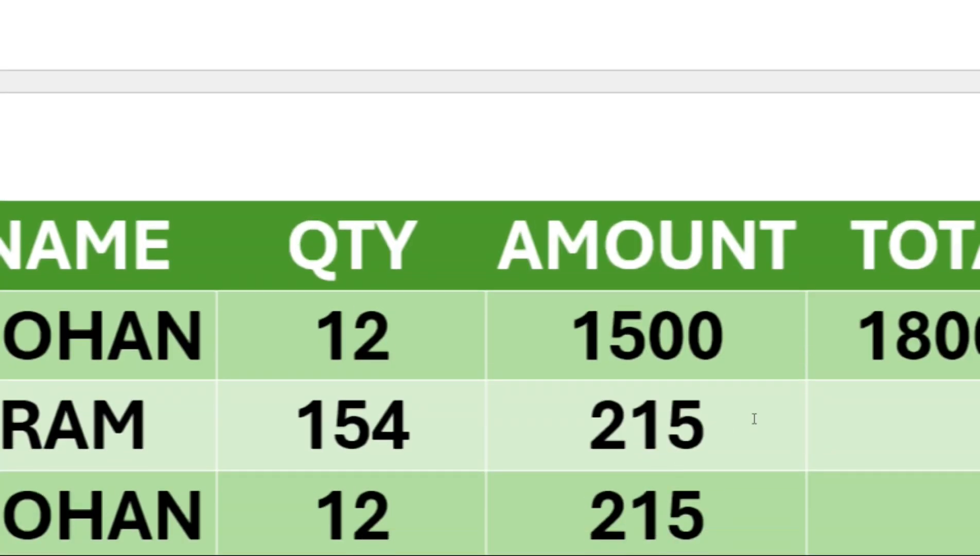
# - Copy the row 1 formula result into the TOTAL cells of item rows 2 to 5 and update the pasted fields
pyautogui.scroll(-2, 686, 375)
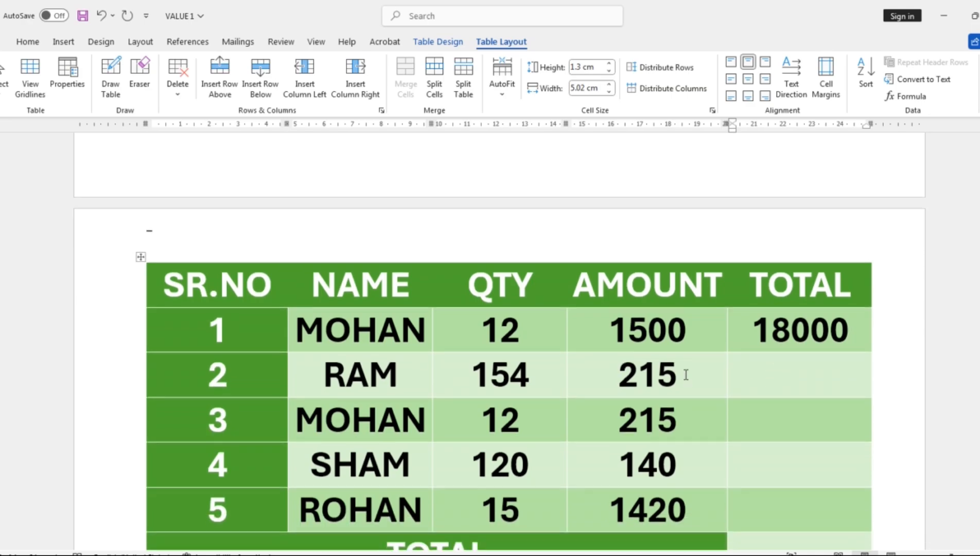
pyautogui.scroll(-1, 686, 374)
pyautogui.click(758, 336)
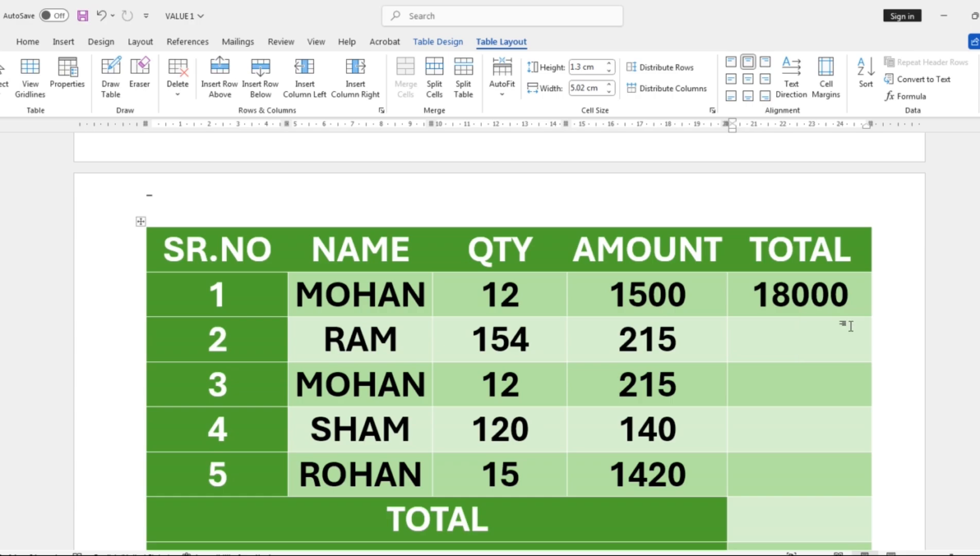
pyautogui.moveTo(756, 287); pyautogui.dragTo(847, 301)
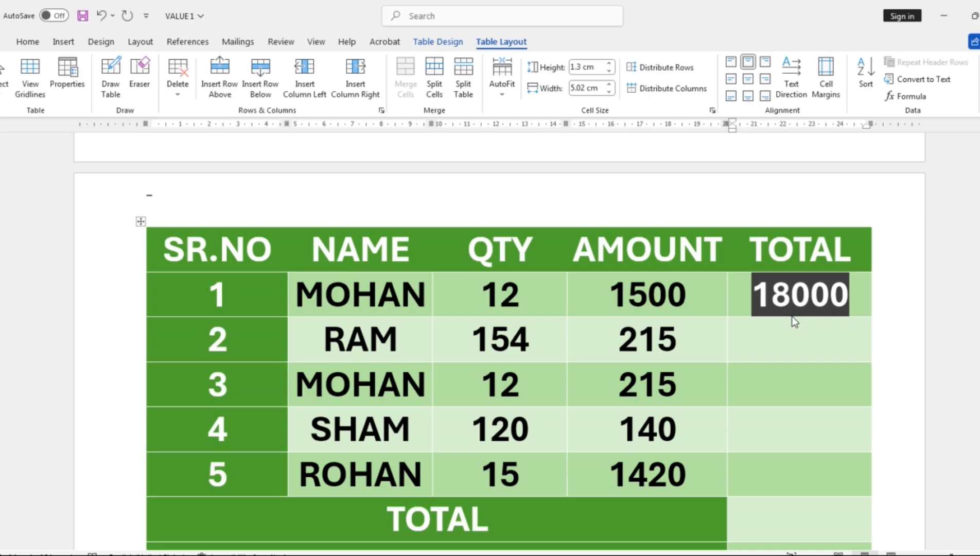
pyautogui.moveTo(779, 330); pyautogui.dragTo(779, 426)
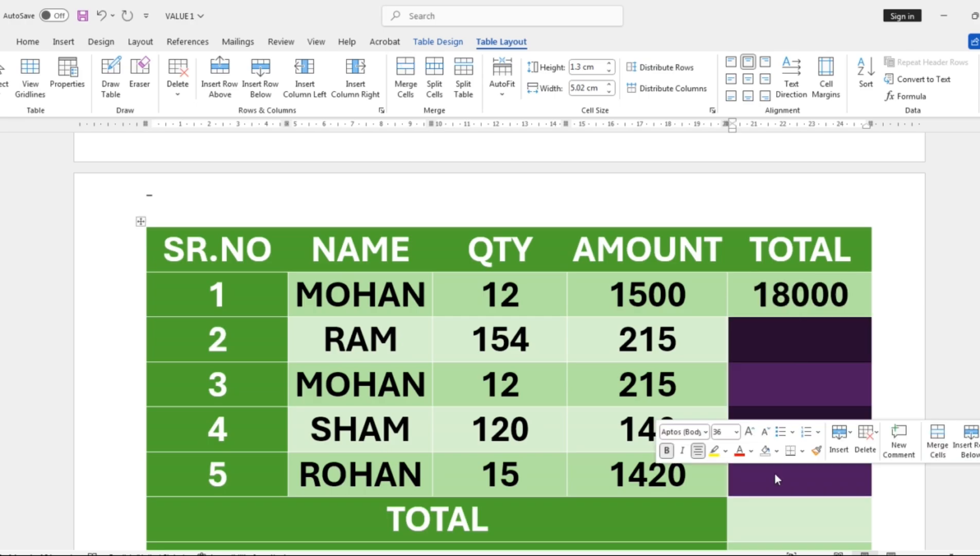
pyautogui.hotkey('ctrl', 'v')
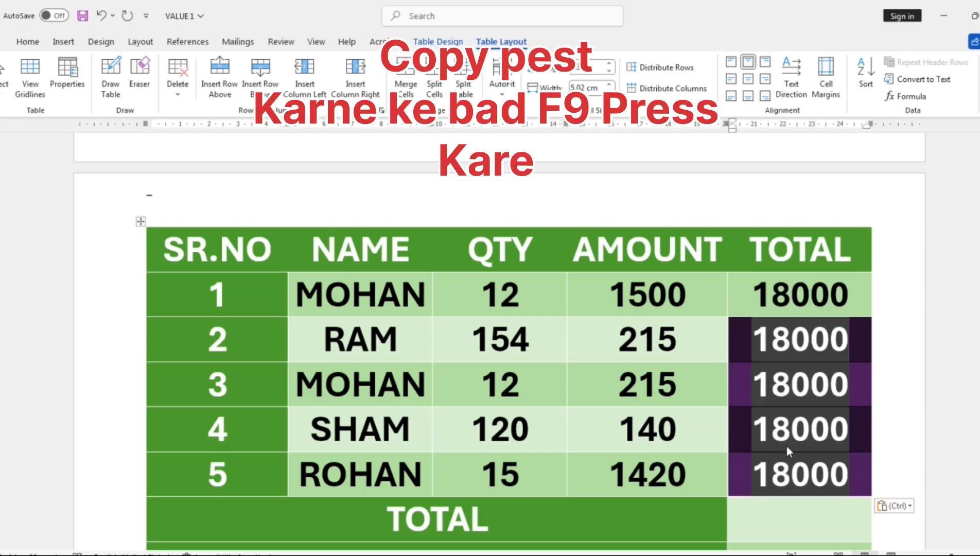
pyautogui.press('F9')
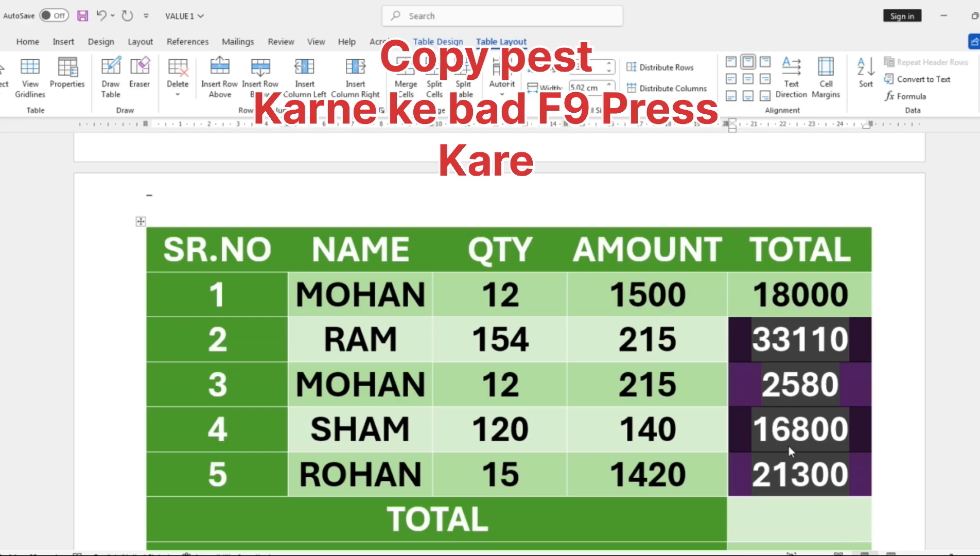
pyautogui.click(885, 437)
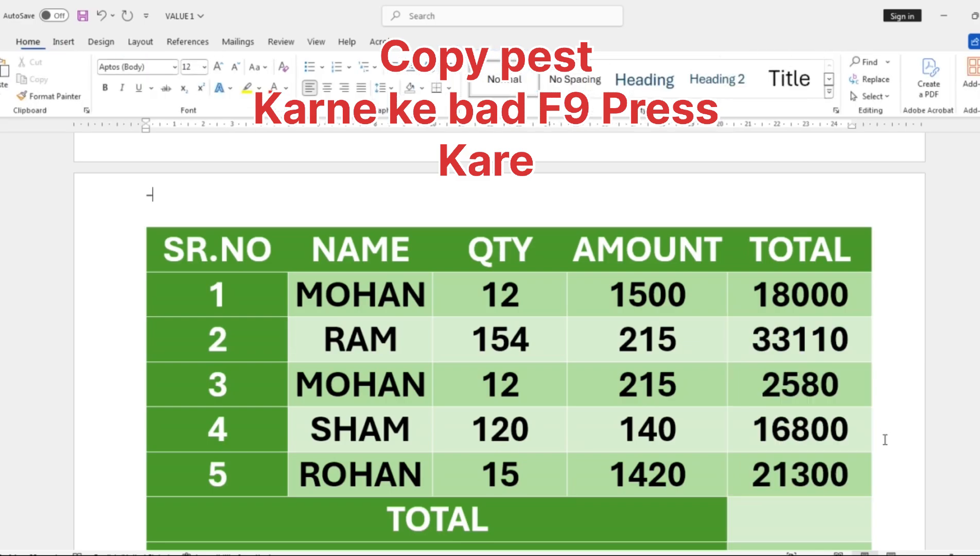
# - Insert the formula =SUM(ABOVE) in the empty value cell of the TOTAL row
pyautogui.scroll(-1, 885, 440)
pyautogui.scroll(-2, 747, 402)
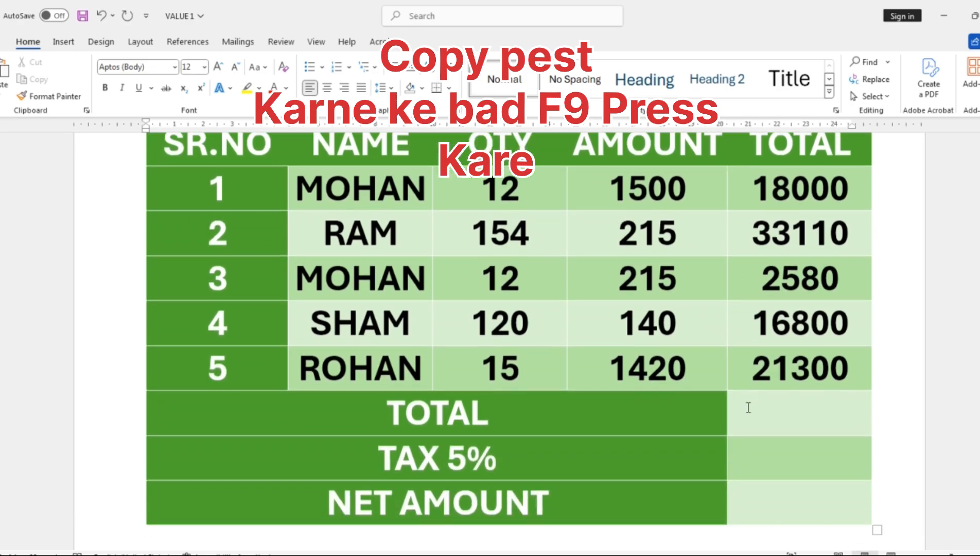
pyautogui.click(762, 423)
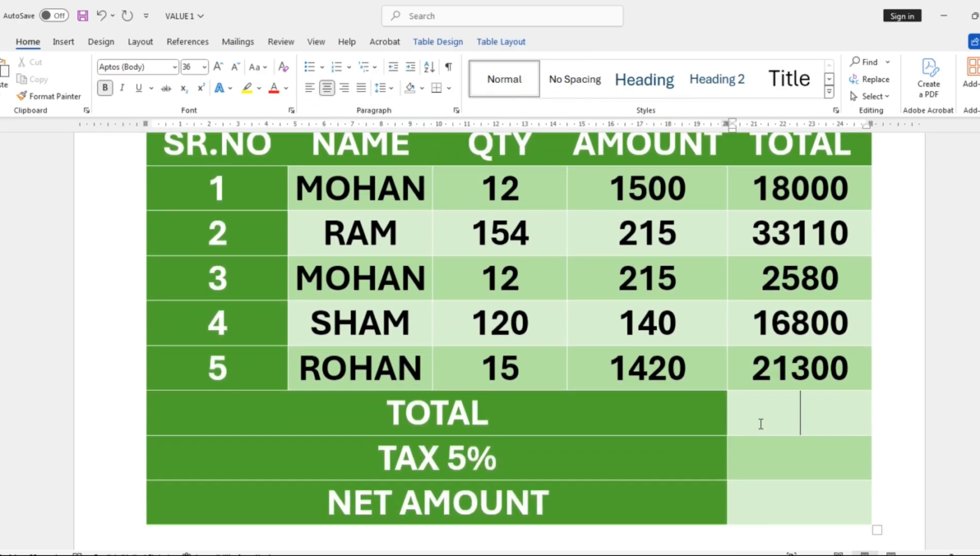
pyautogui.scroll(1, 761, 424)
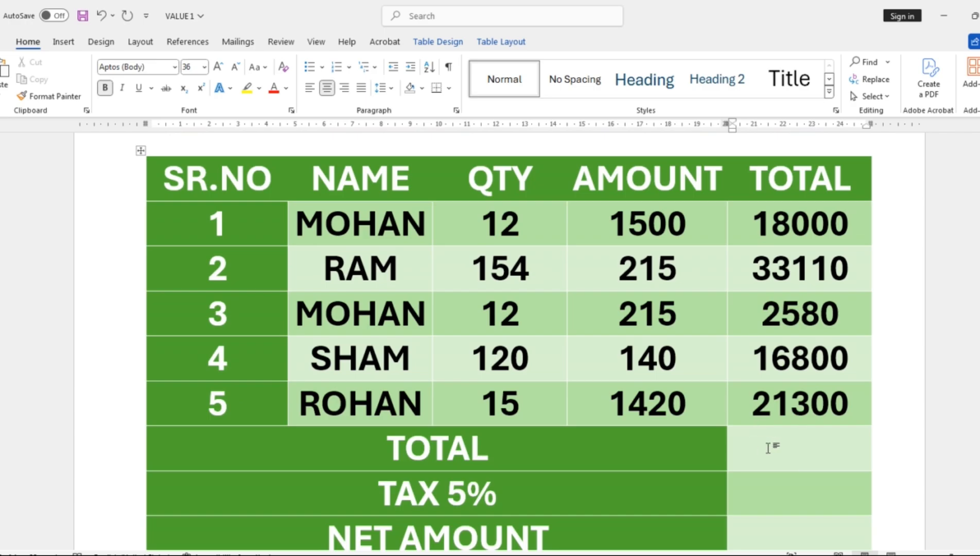
pyautogui.click(501, 41)
pyautogui.click(906, 96)
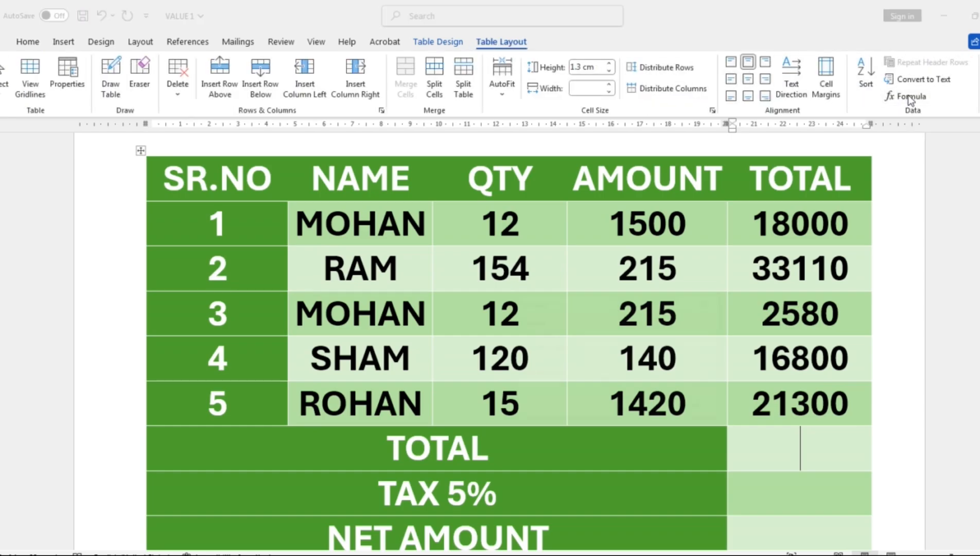
pyautogui.moveTo(595, 311); pyautogui.dragTo(288, 256)
pyautogui.click(302, 330)
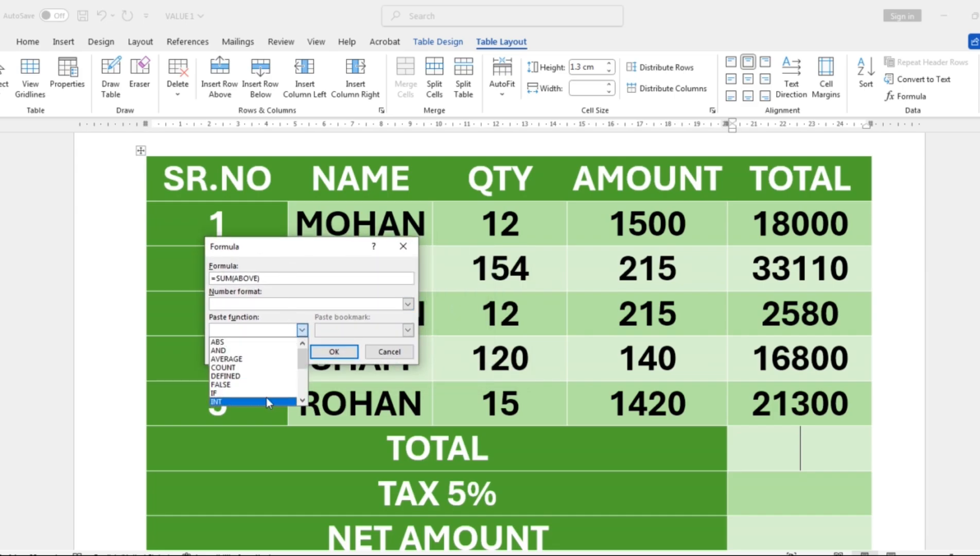
pyautogui.scroll(-4, 258, 382)
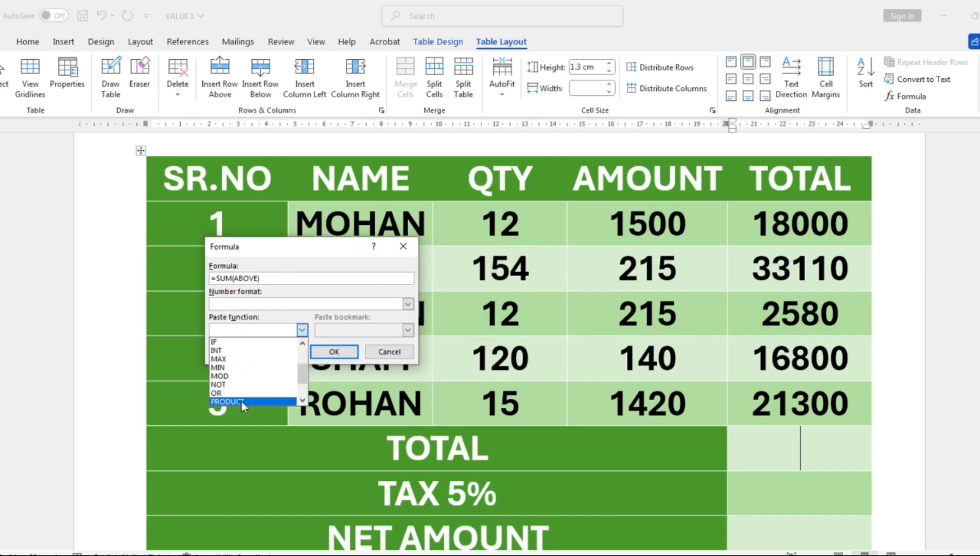
pyautogui.scroll(3, 246, 373)
pyautogui.click(325, 266)
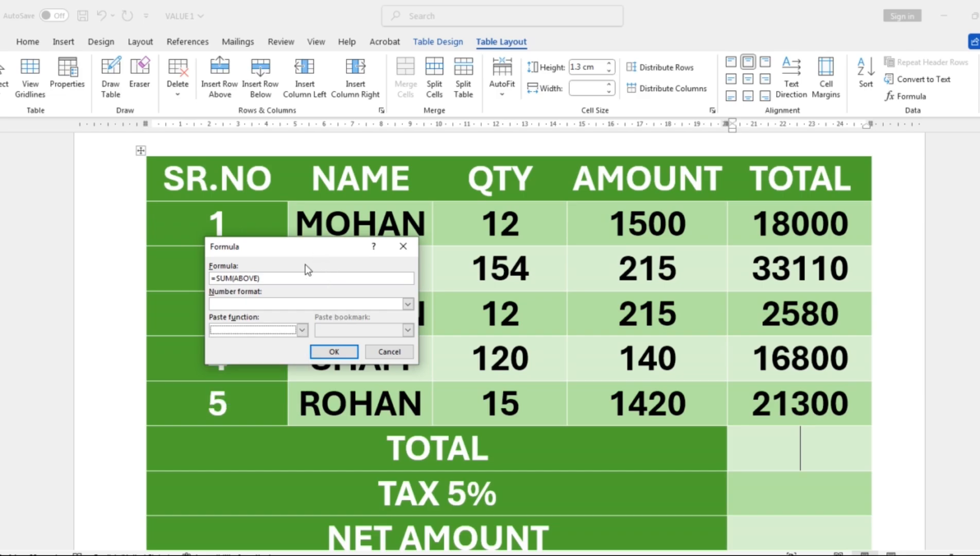
pyautogui.click(334, 352)
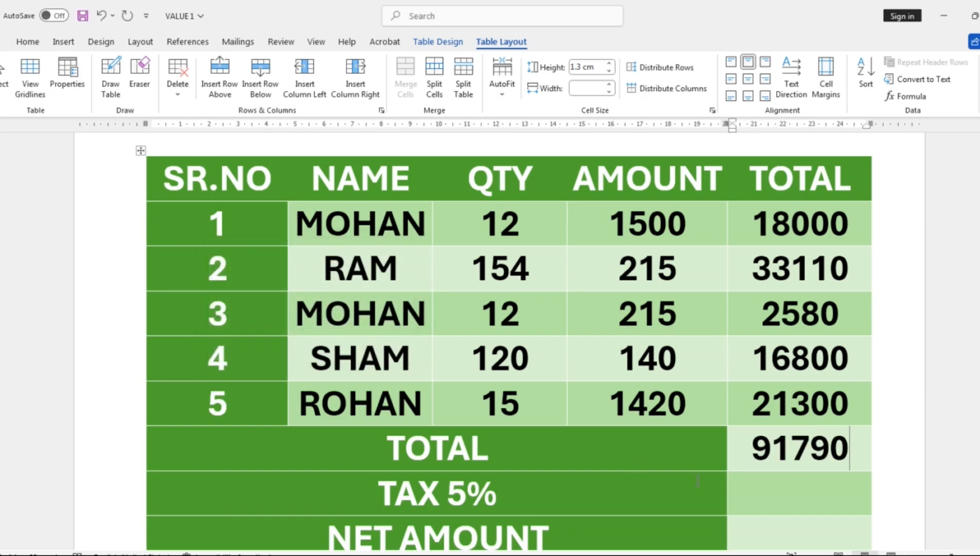
# - Start a formula in the empty value cell of the TAX 5% row and remove the suggested expression
pyautogui.scroll(-3, 812, 480)
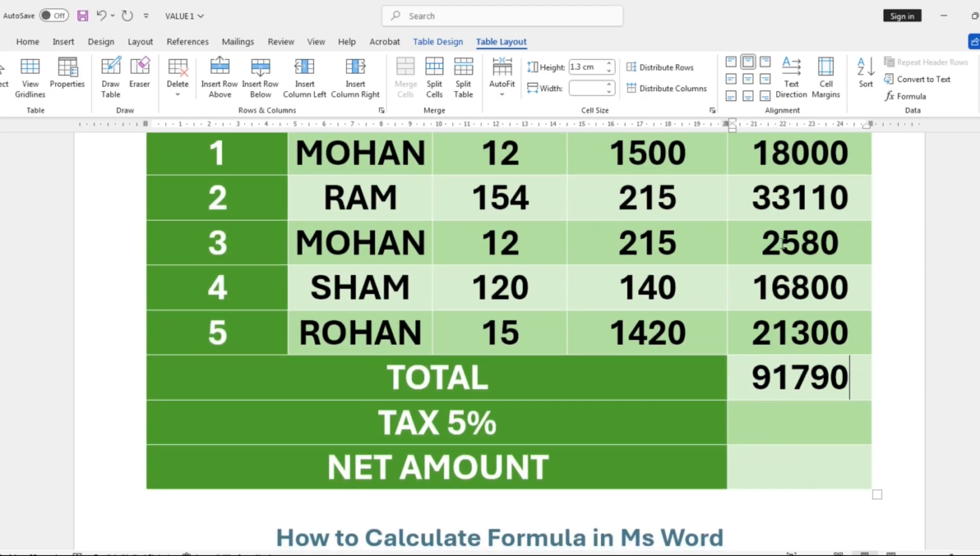
pyautogui.scroll(3, 783, 232)
pyautogui.scroll(-3, 778, 412)
pyautogui.click(772, 421)
pyautogui.scroll(1, 773, 421)
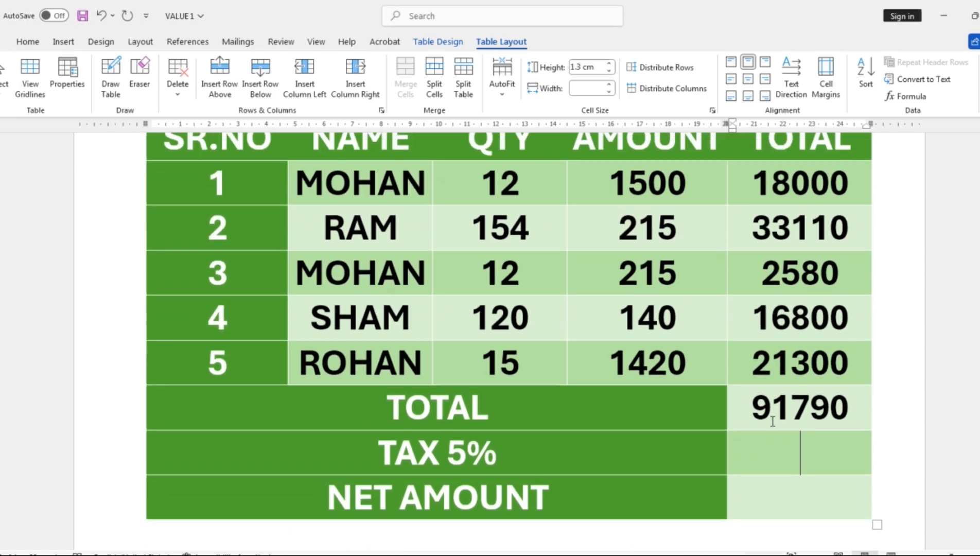
pyautogui.scroll(1, 773, 421)
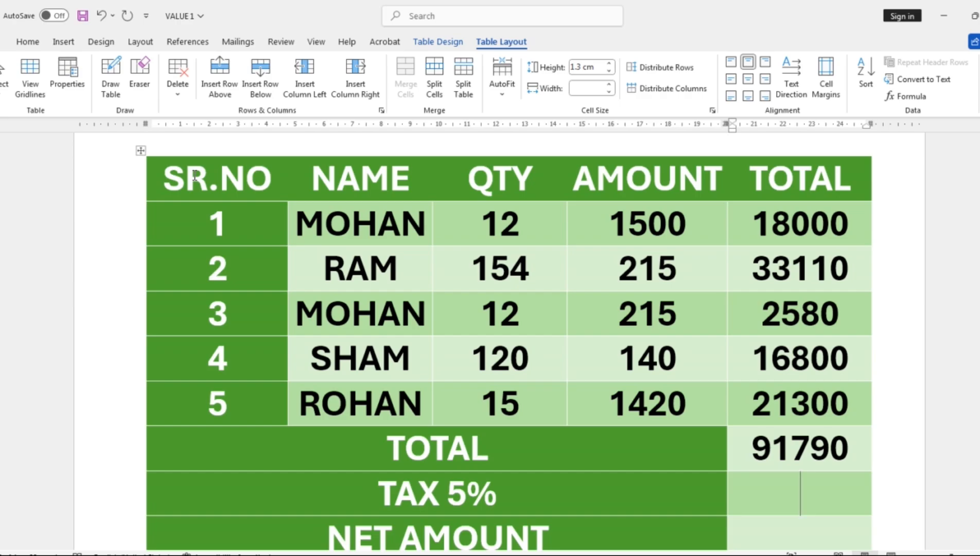
pyautogui.scroll(-1, 551, 200)
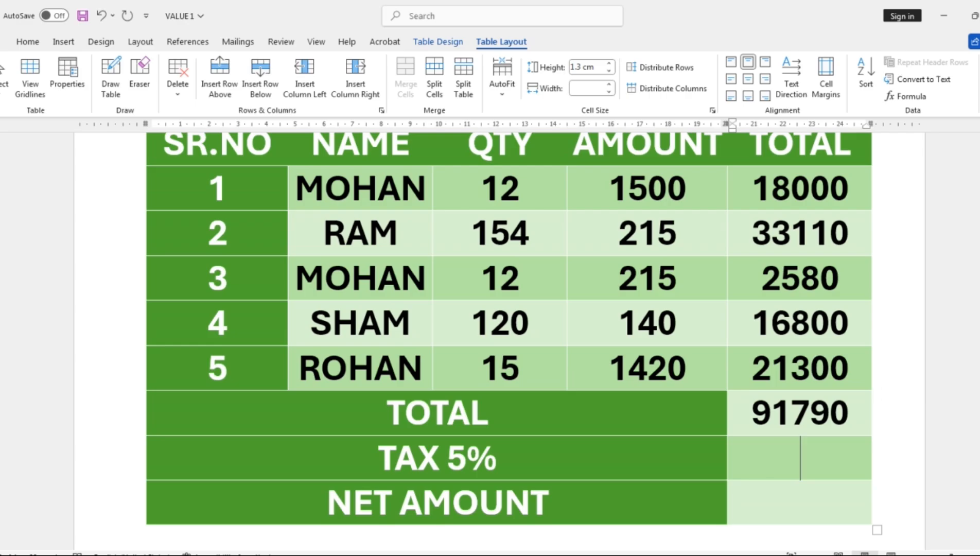
pyautogui.click(908, 96)
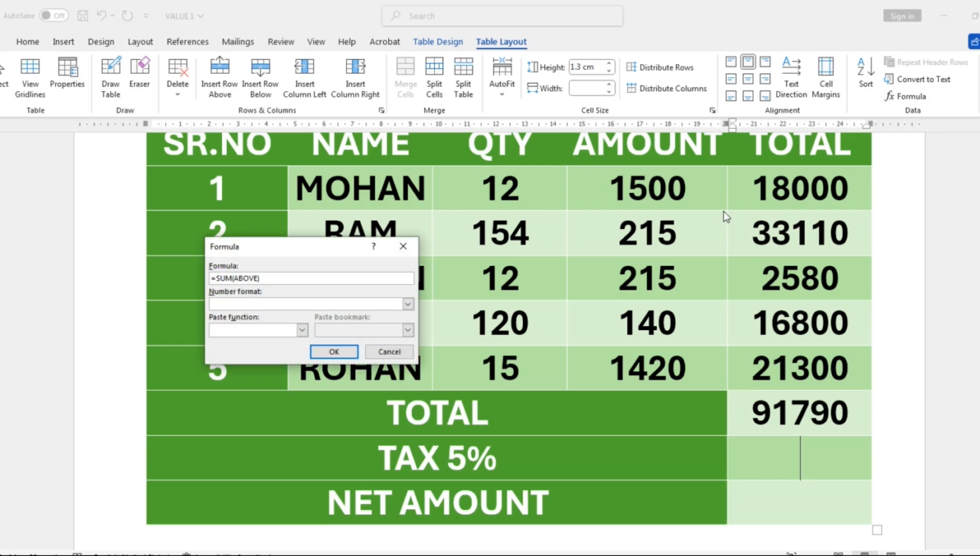
pyautogui.moveTo(317, 278); pyautogui.dragTo(185, 269)
pyautogui.press('BackSpace')
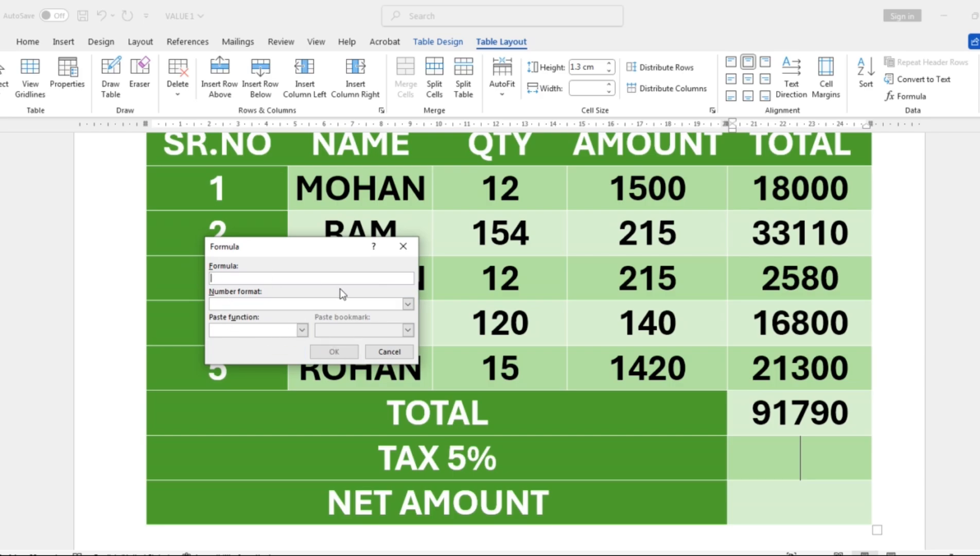
# - Insert the formula =B7*(5/100) in the value cell of the TAX 5% row
pyautogui.write('=')
pyautogui.moveTo(371, 246); pyautogui.dragTo(643, 269)
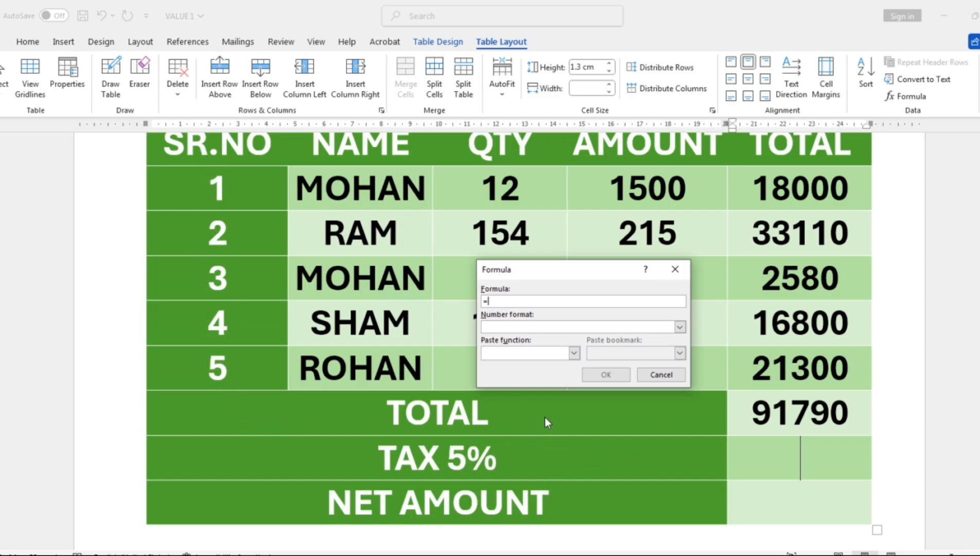
pyautogui.click(790, 451)
pyautogui.write('B')
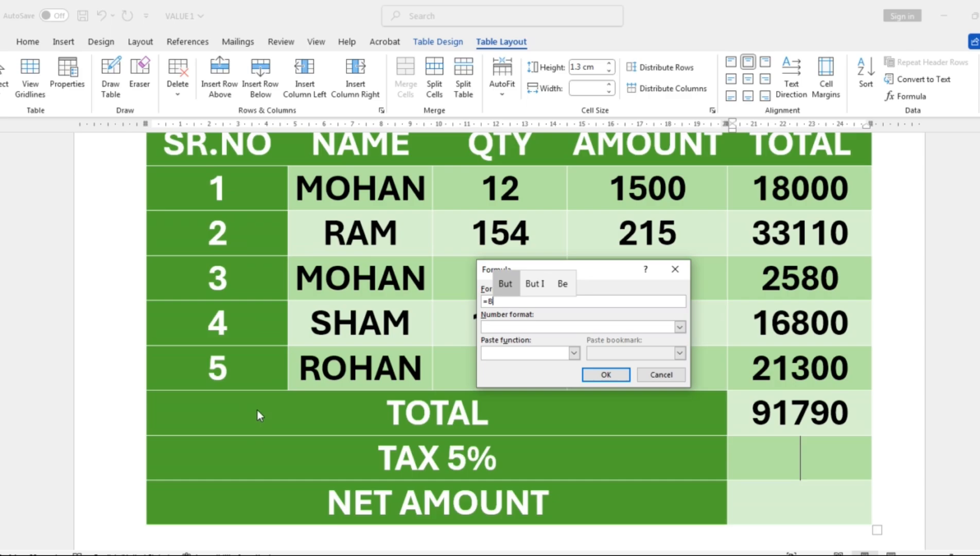
pyautogui.write('B7')
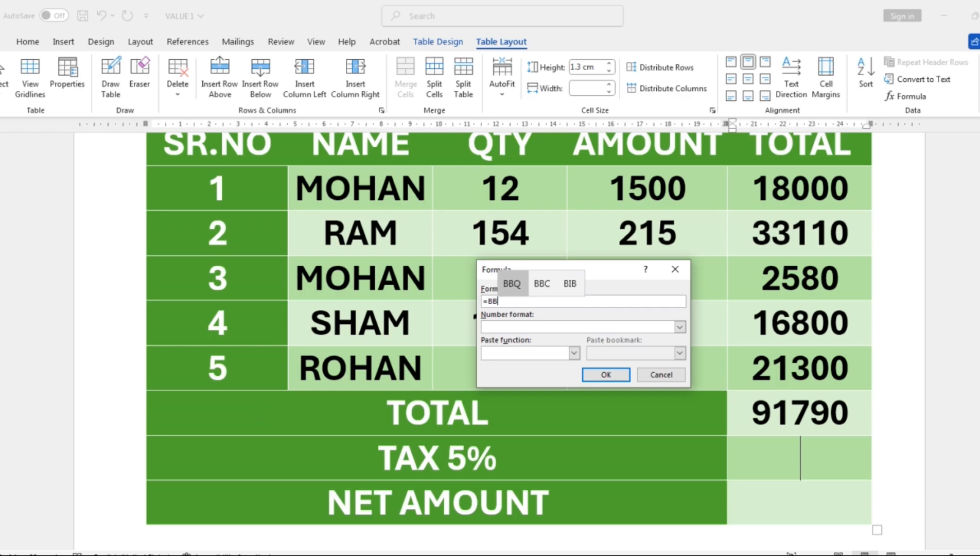
pyautogui.press('BackSpace')
pyautogui.press('BackSpace')
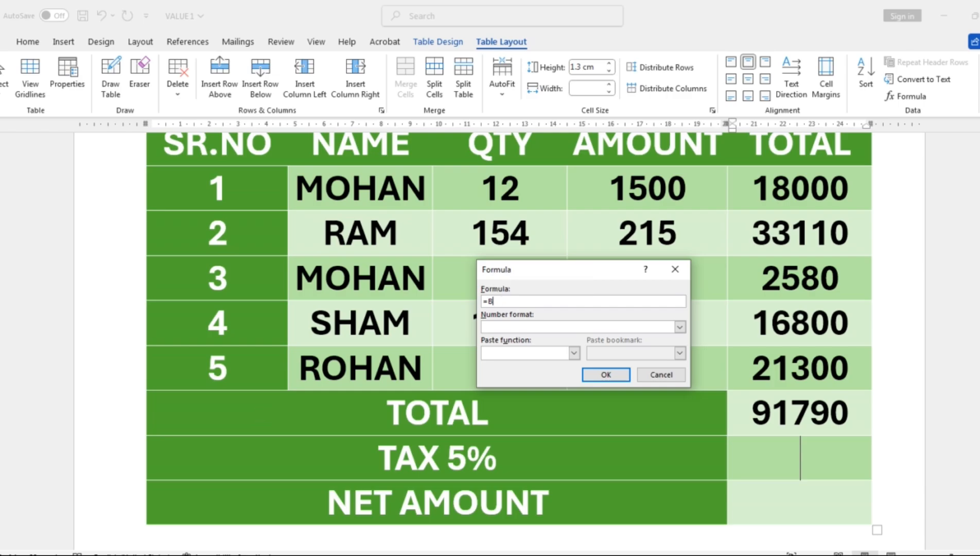
pyautogui.write('7*')
pyautogui.write('(5/100)')
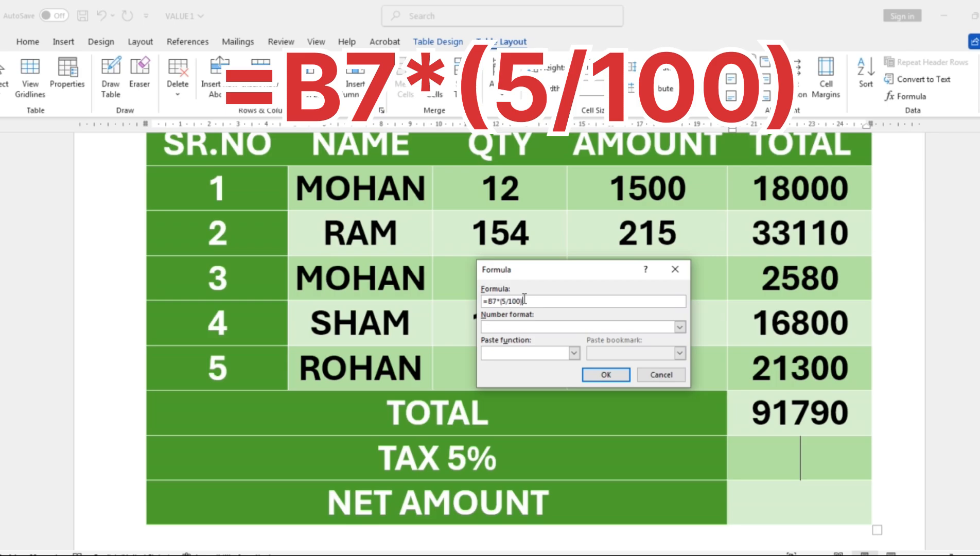
pyautogui.click(618, 381)
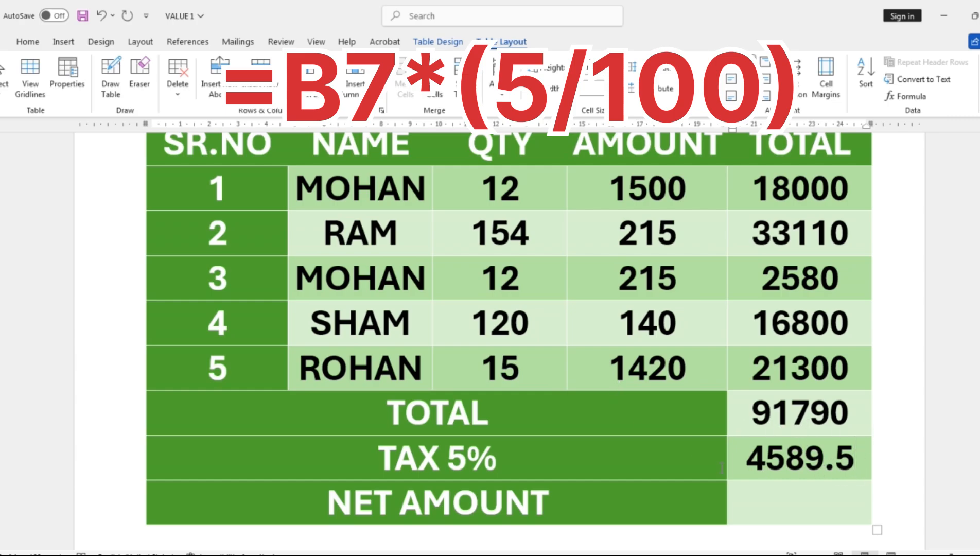
# - Insert the formula =B7-B8 in the empty value cell of the NET AMOUNT row, replacing the suggested expression
pyautogui.scroll(-1, 792, 453)
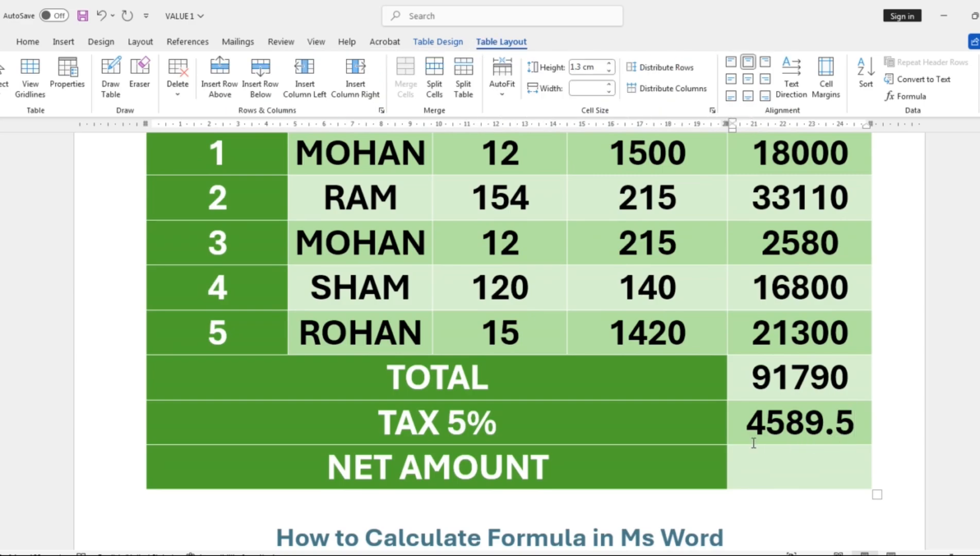
pyautogui.click(757, 465)
pyautogui.click(912, 97)
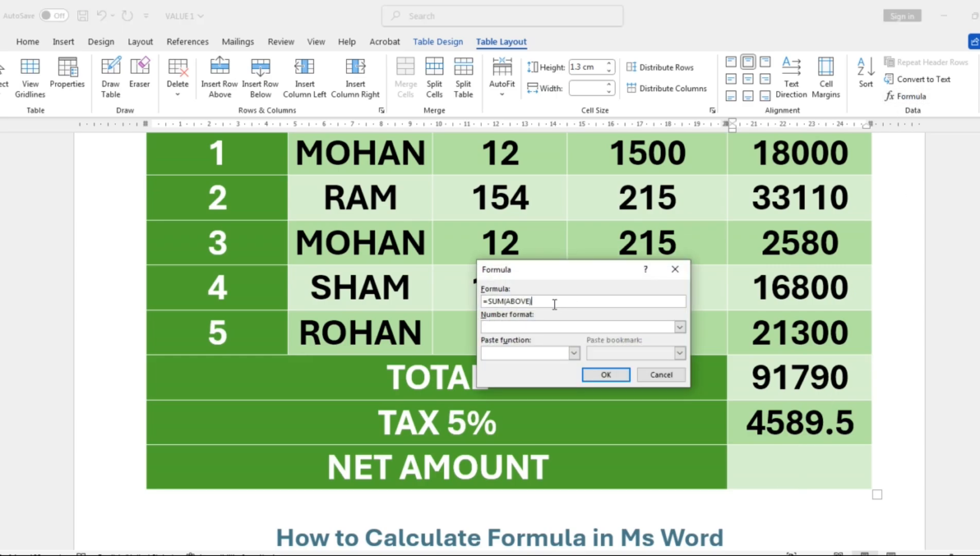
pyautogui.moveTo(555, 305); pyautogui.dragTo(435, 293)
pyautogui.press('BackSpace')
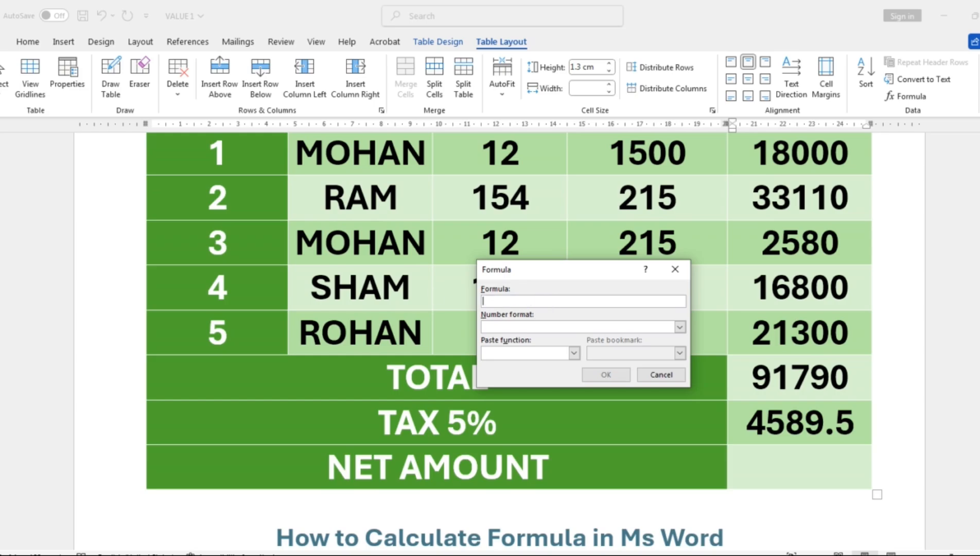
pyautogui.moveTo(501, 271); pyautogui.dragTo(412, 143)
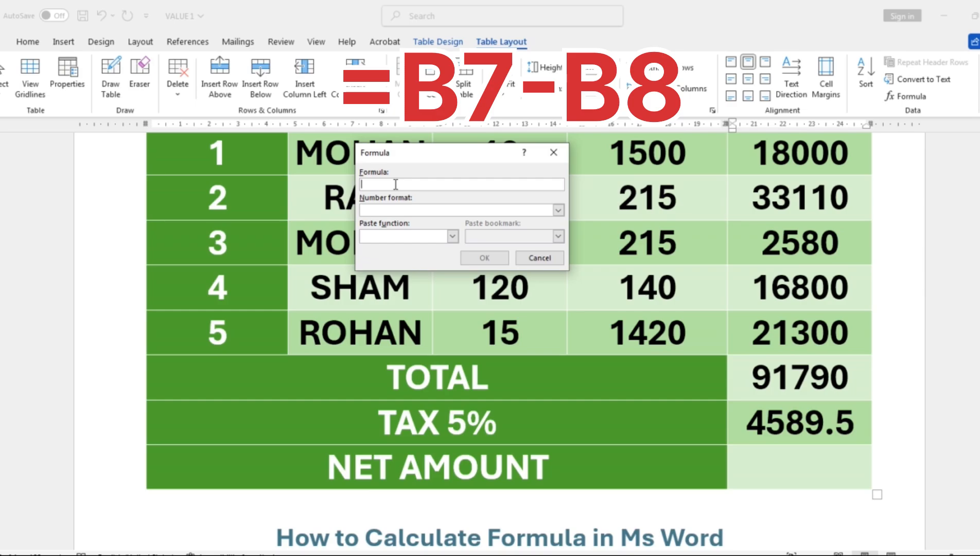
pyautogui.write('=B7-')
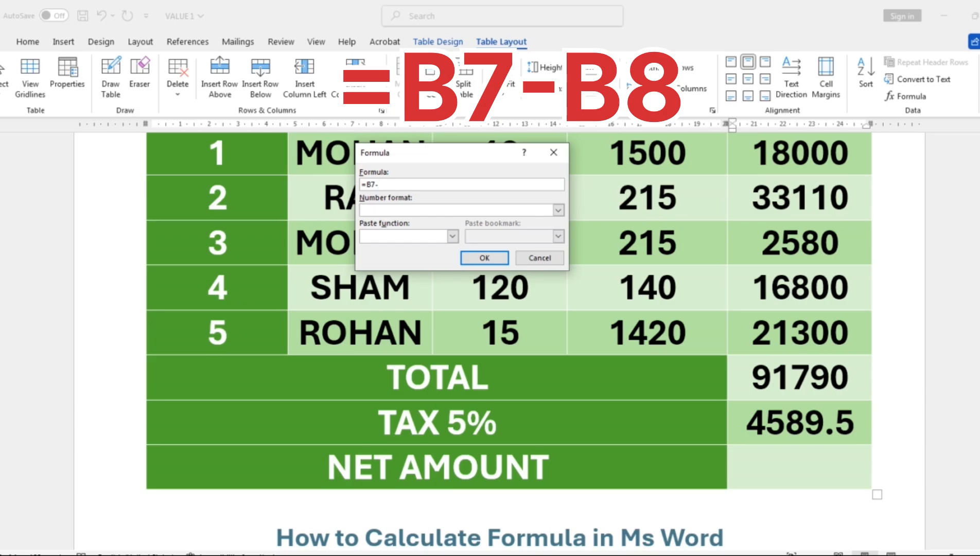
pyautogui.write('B')
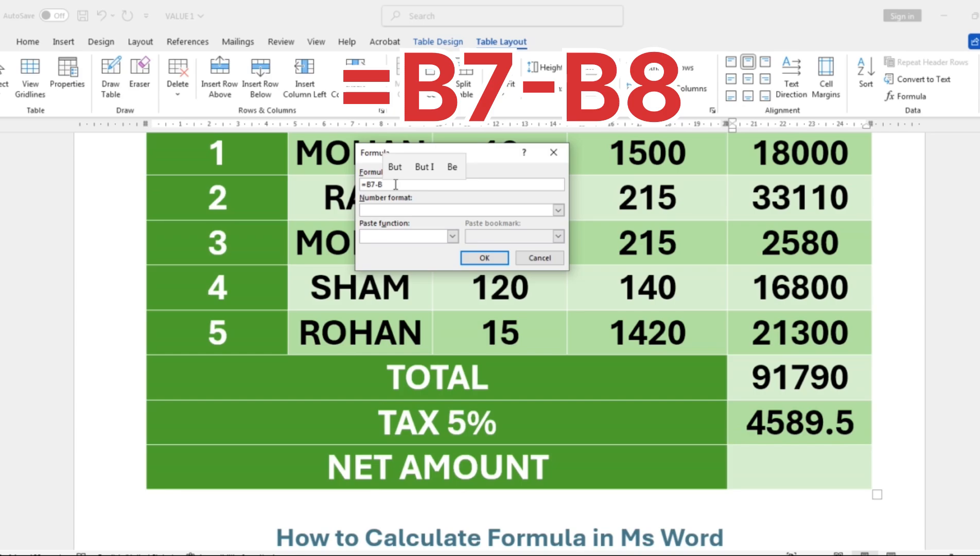
pyautogui.write('8')
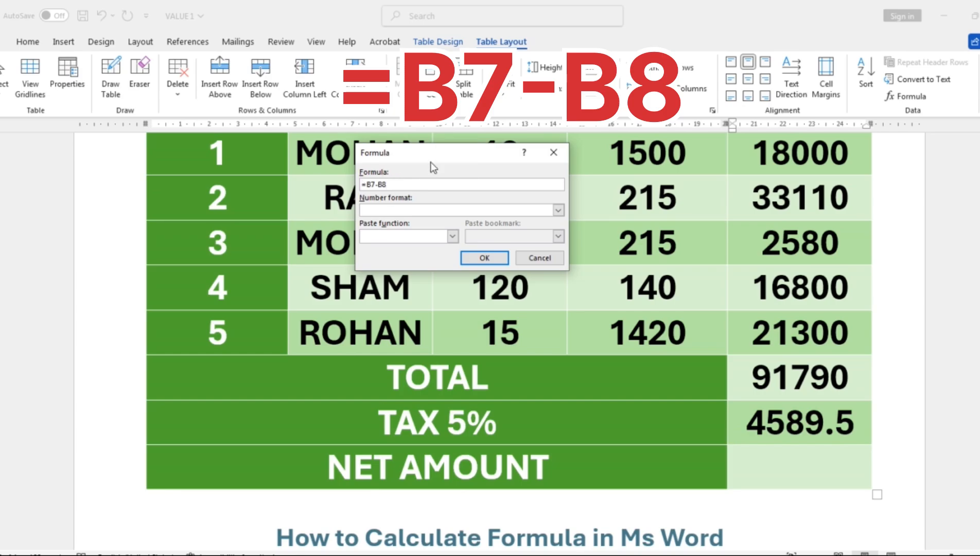
pyautogui.moveTo(434, 157); pyautogui.dragTo(537, 186)
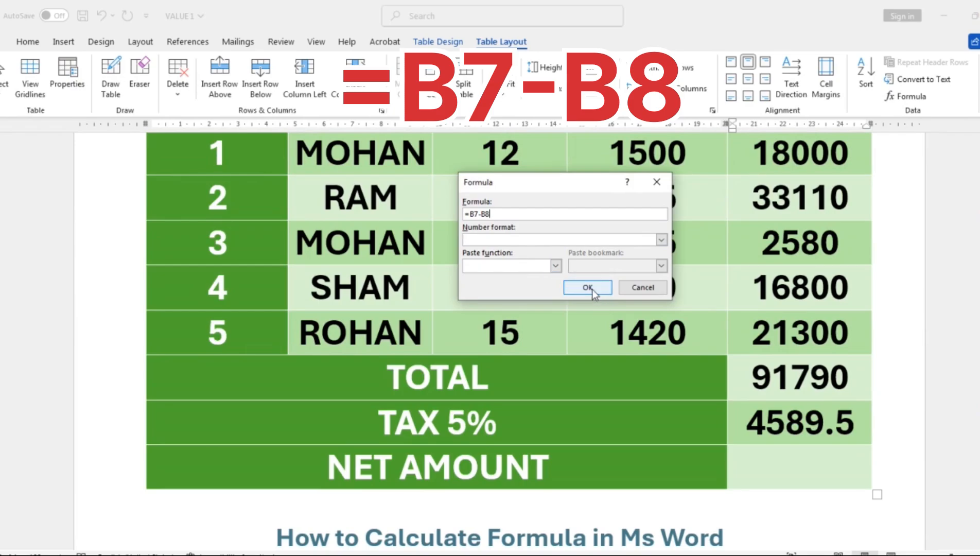
pyautogui.click(587, 287)
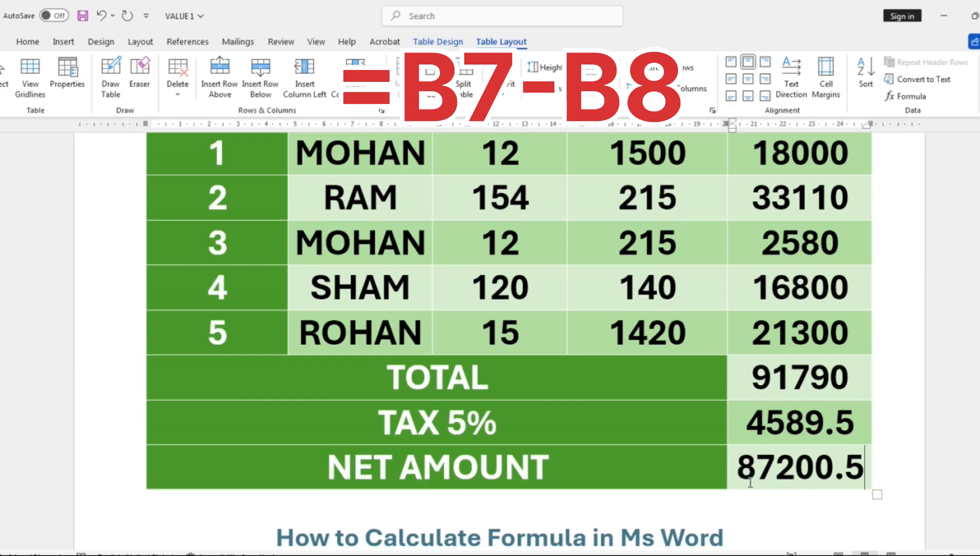
# - Apply the number format #,##0.00 to the formula in the value cell of the NET AMOUNT row
pyautogui.moveTo(741, 472); pyautogui.dragTo(876, 466)
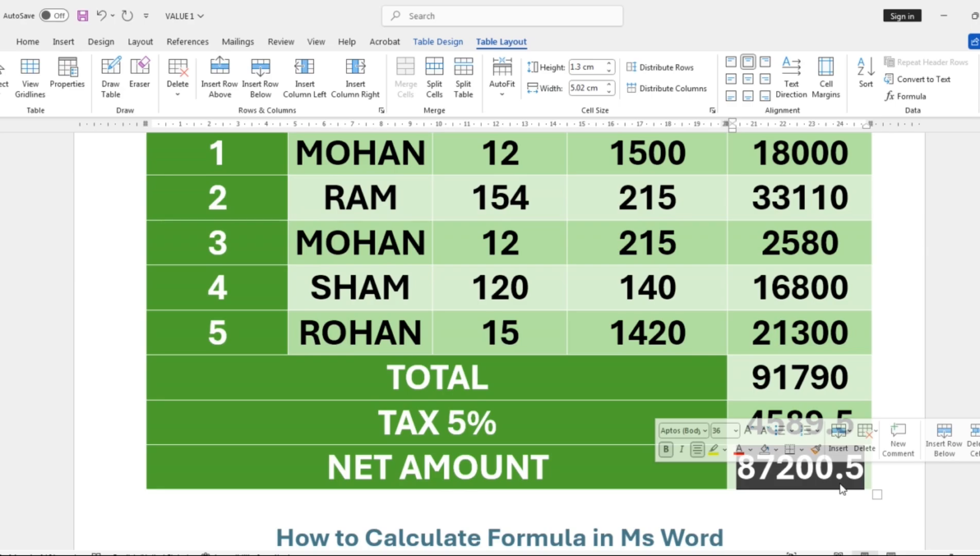
pyautogui.click(906, 100)
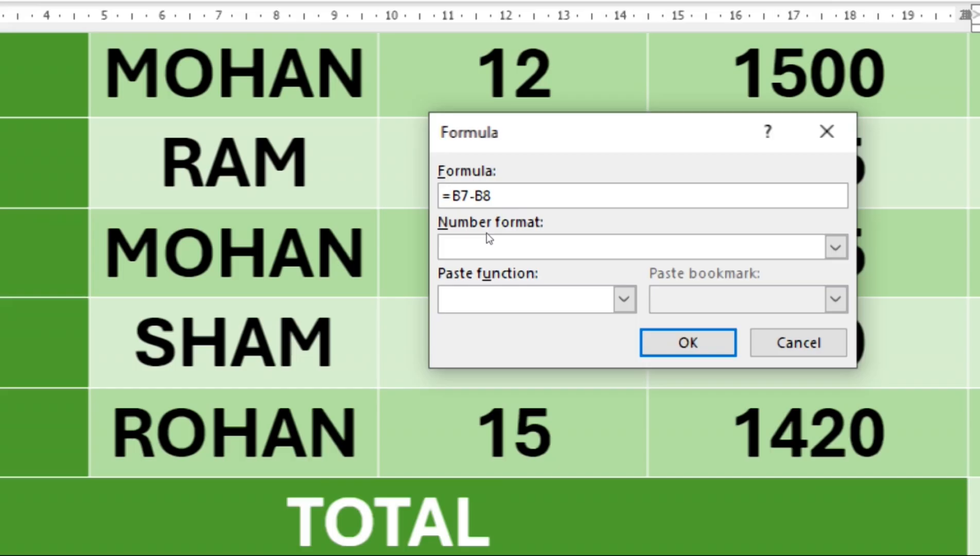
pyautogui.click(663, 243)
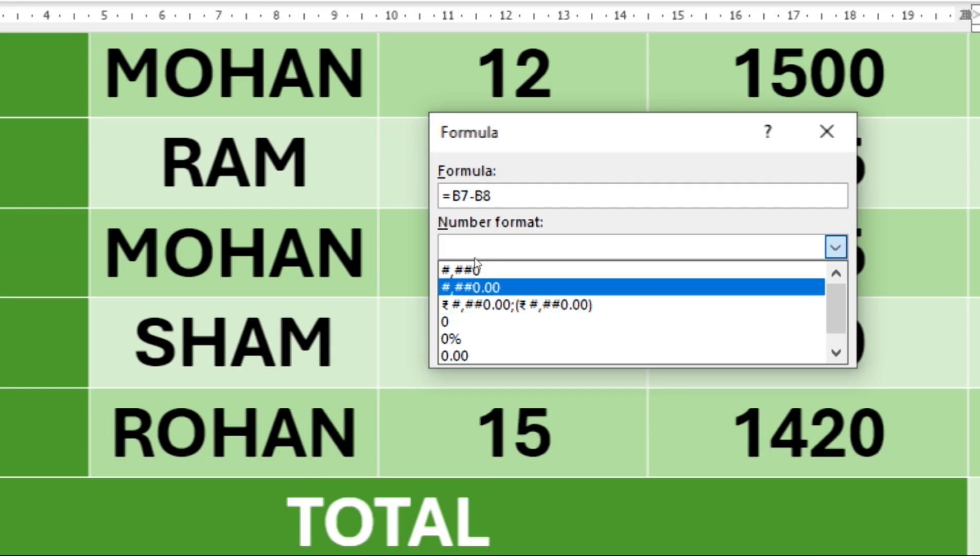
pyautogui.click(471, 287)
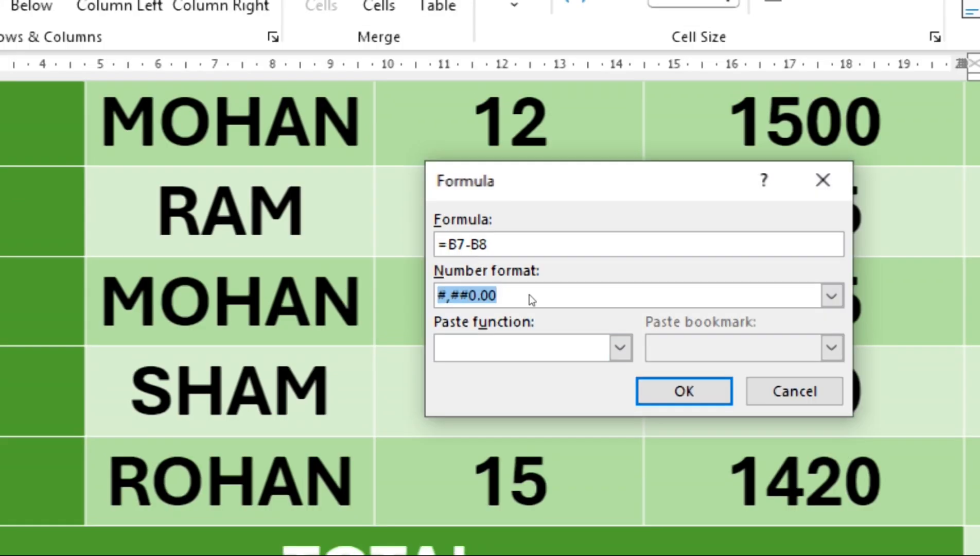
pyautogui.press('Return')
pyautogui.scroll(-6, 579, 261)
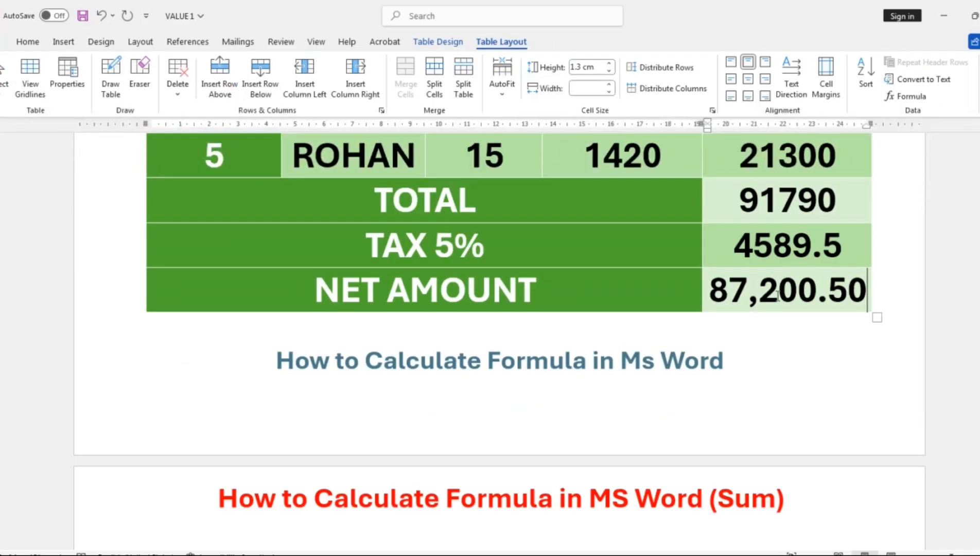
pyautogui.scroll(5, 778, 295)
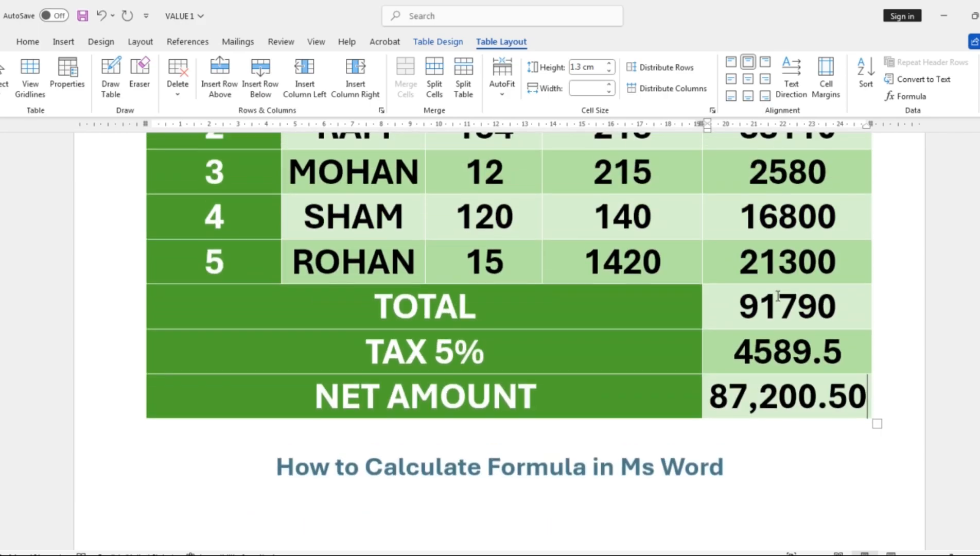
pyautogui.scroll(5, 778, 295)
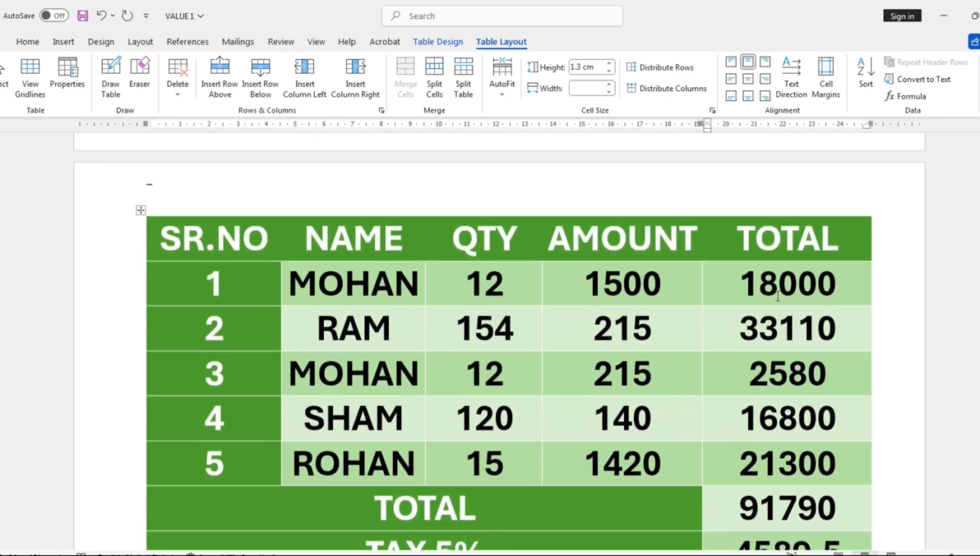
pyautogui.scroll(-2, 777, 296)
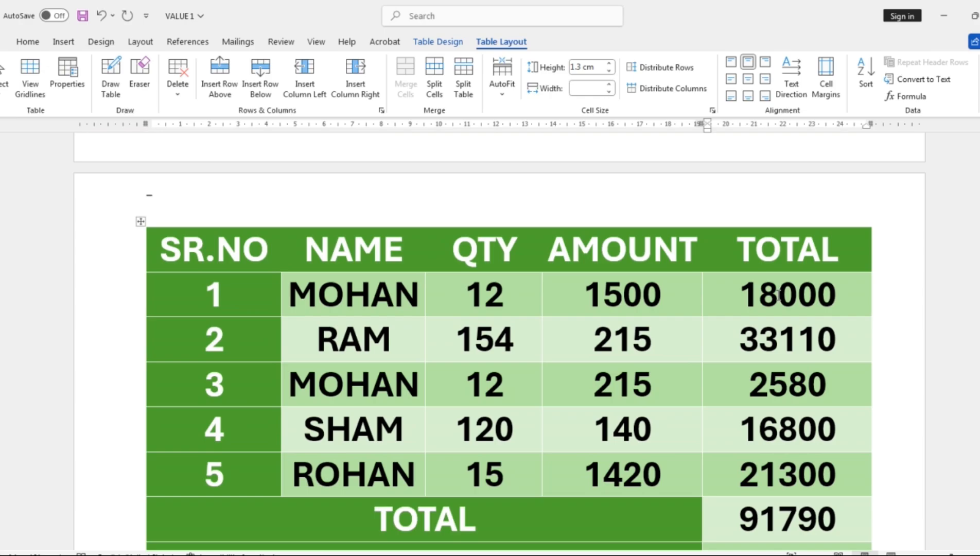